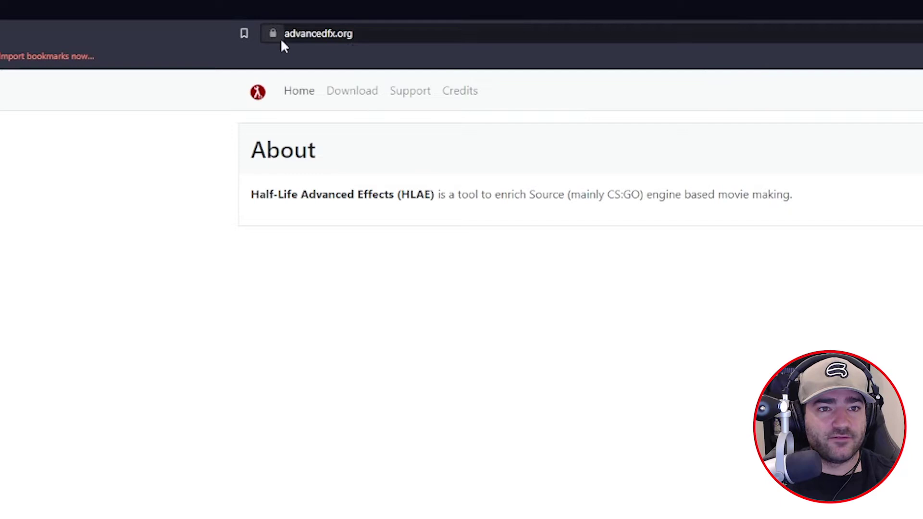
Bring up the advancedfx.org home page in the browser
left_click(378, 34)
left_click(418, 280)
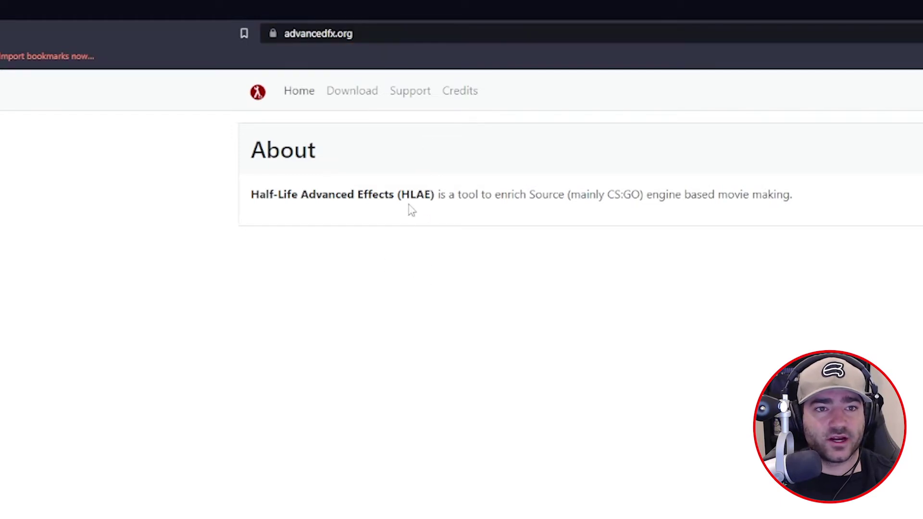
Download hlae_2_124_6.zip from the HLAE 2.124.6 GitHub release to the Desktop
left_click(359, 95)
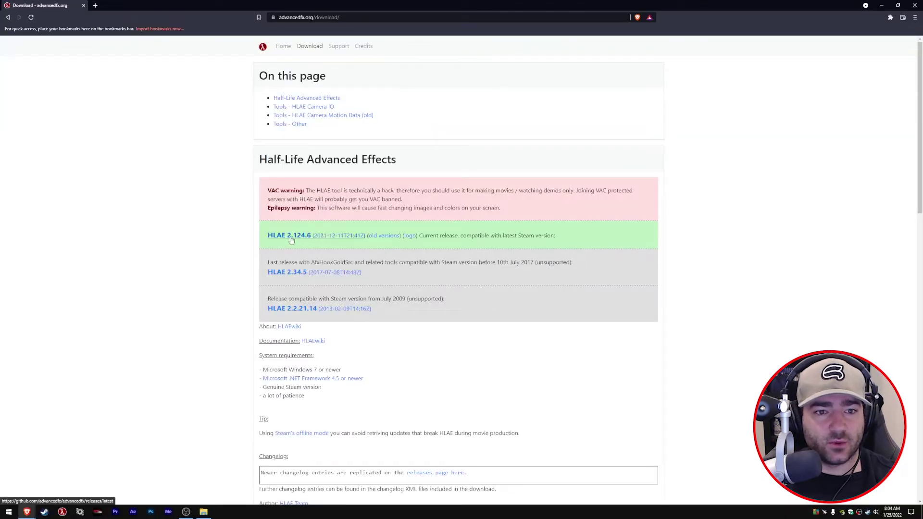
left_click(338, 240)
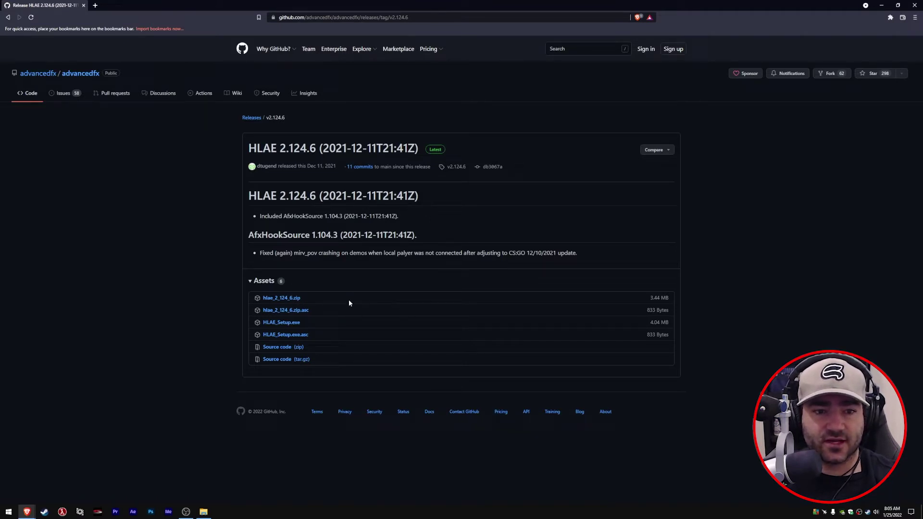
left_click(280, 299)
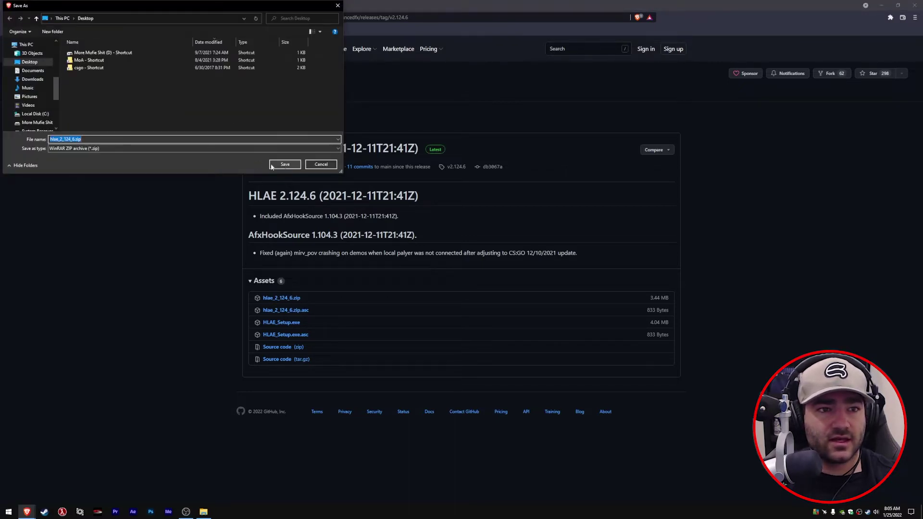
left_click(286, 164)
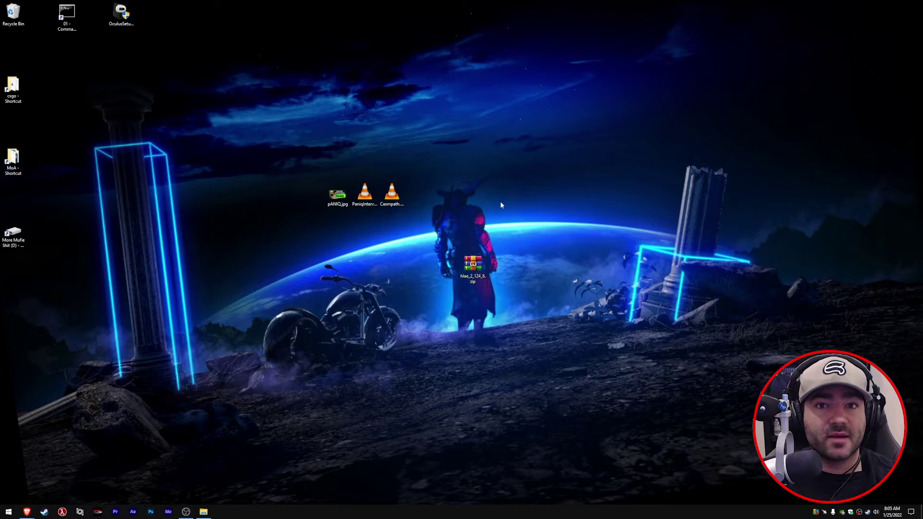
left_click(474, 268)
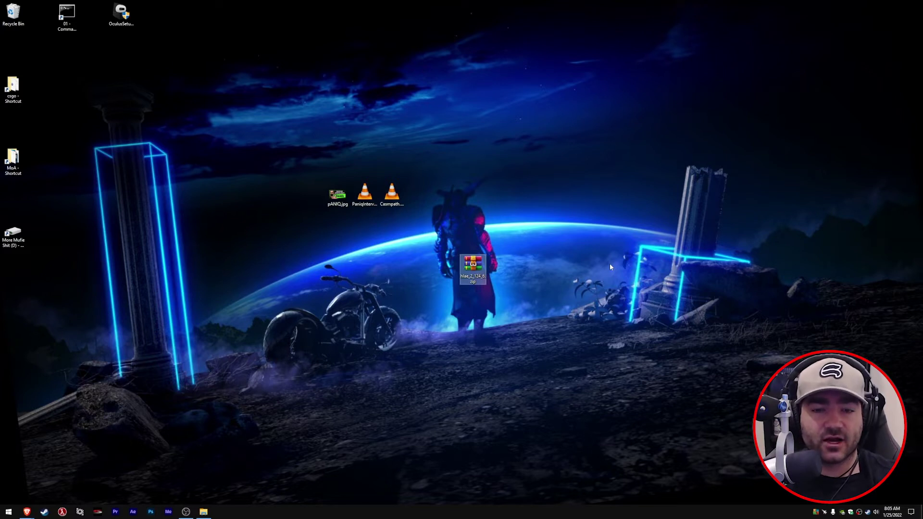
left_click(579, 239)
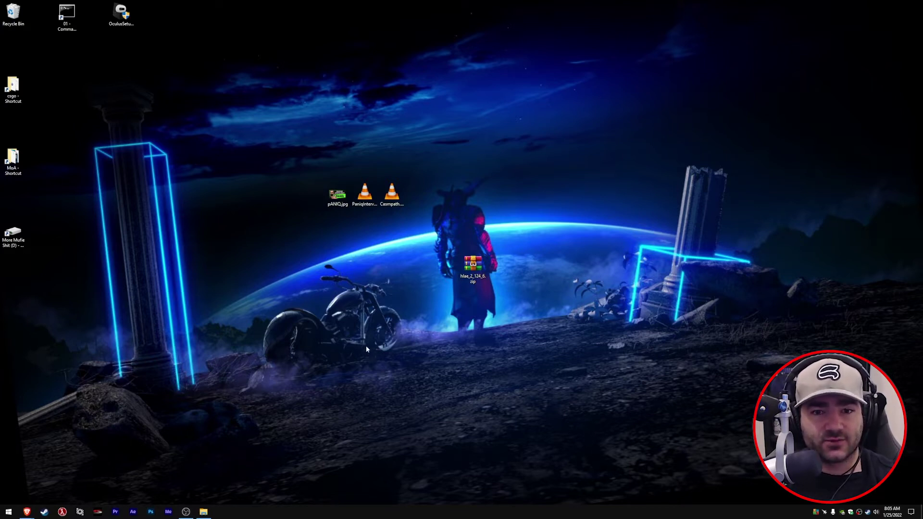
left_click(203, 512)
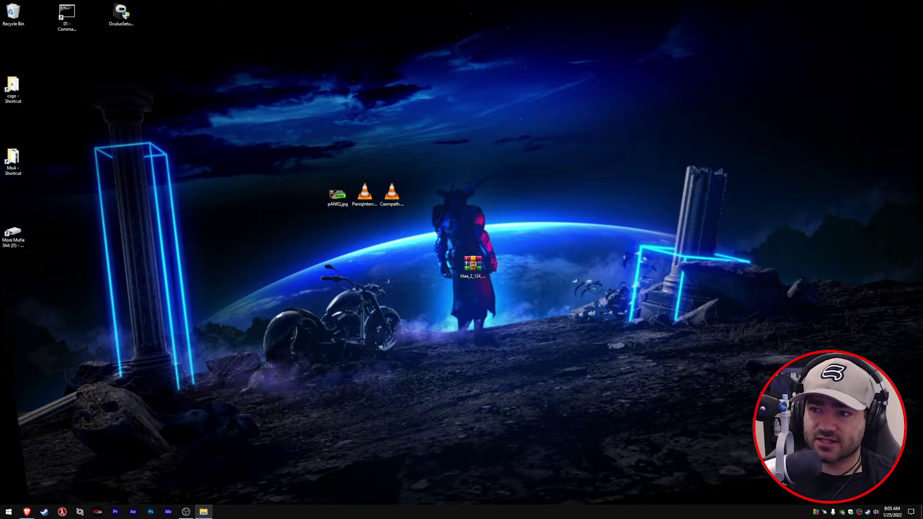
Open the G: drive in File Explorer and position its window
left_click_drag(810, 117, 428, 85)
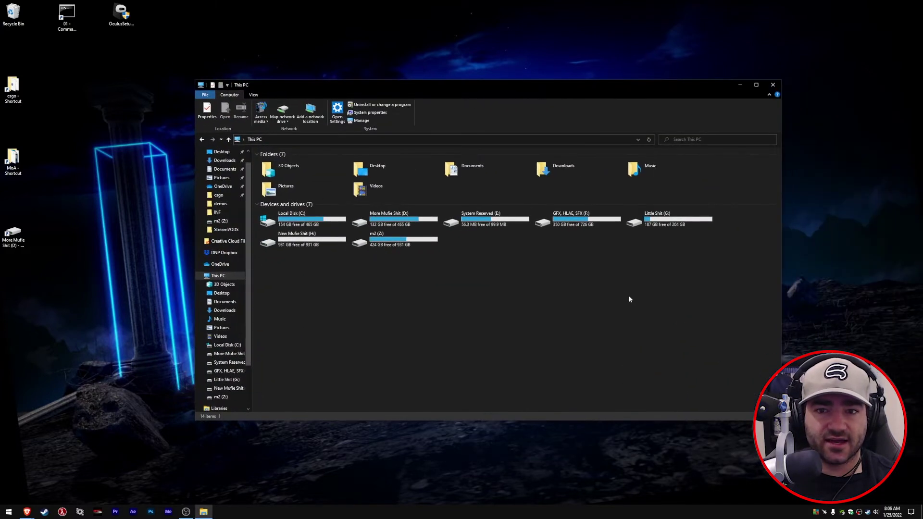
double_click(674, 221)
left_click_drag(351, 84, 399, 106)
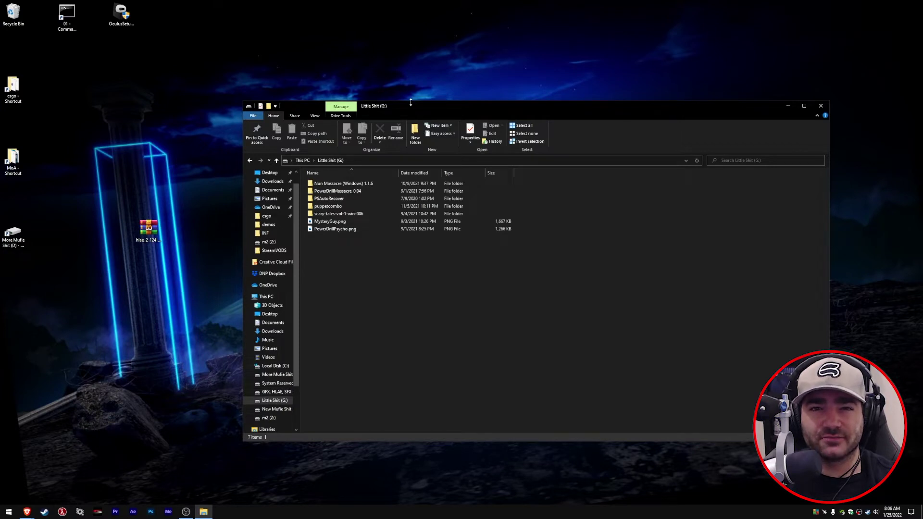
left_click_drag(411, 110, 423, 80)
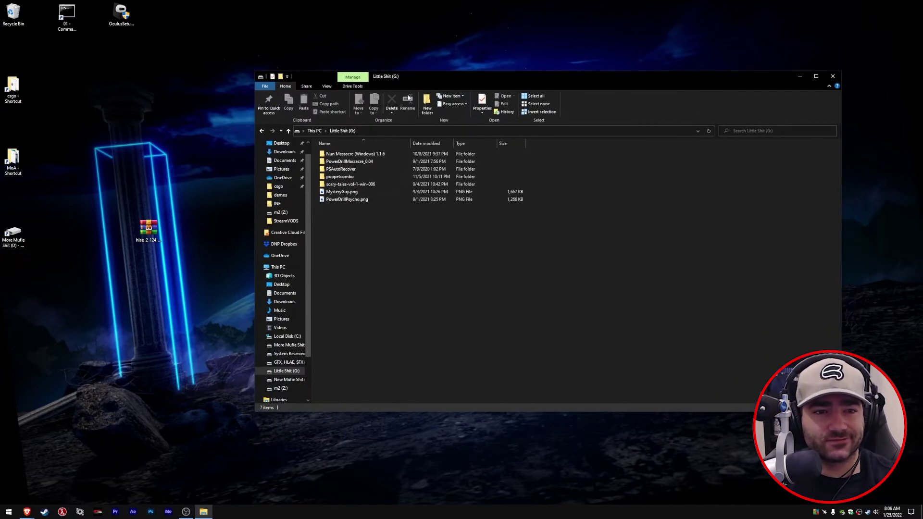
Drag hlae_2_124_6.zip from the desktop into the G: drive root
left_click(197, 279)
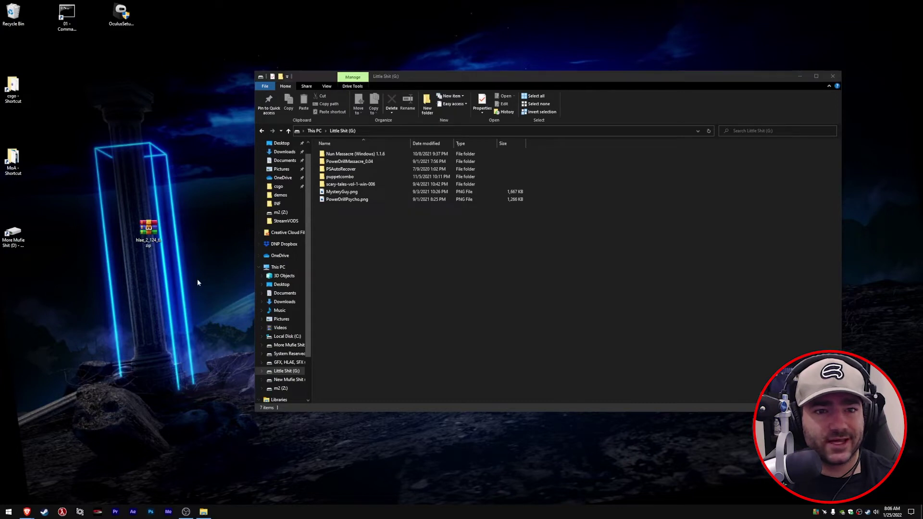
left_click(155, 246)
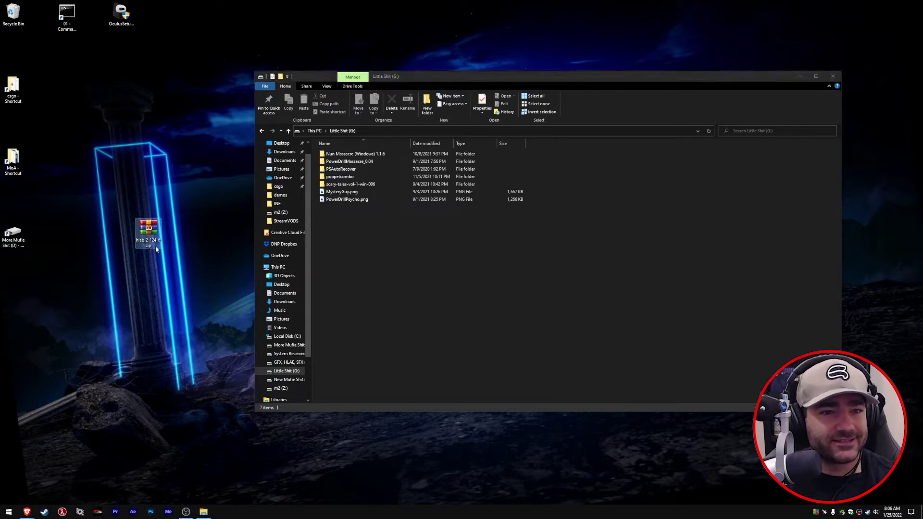
left_click_drag(154, 227, 497, 357)
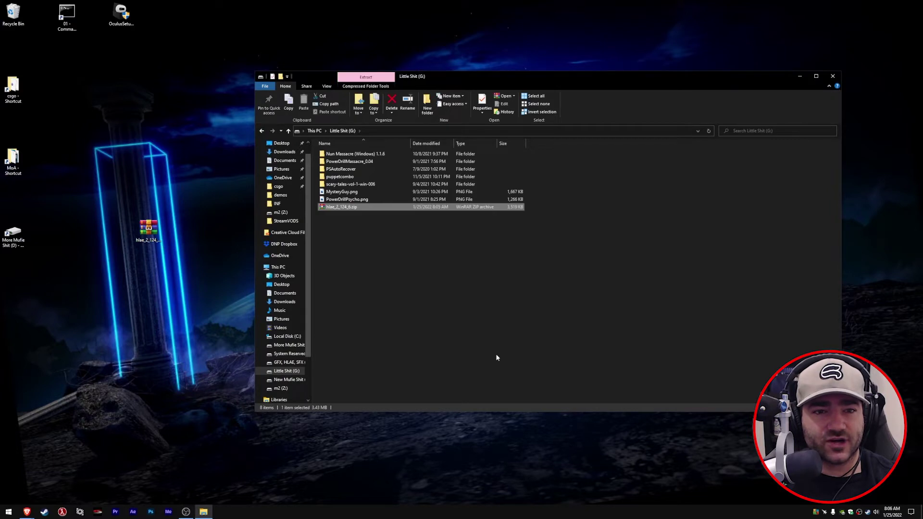
Extract the zip to a hlae_2_124_6 folder and bin the desktop zip copy
right_click(339, 208)
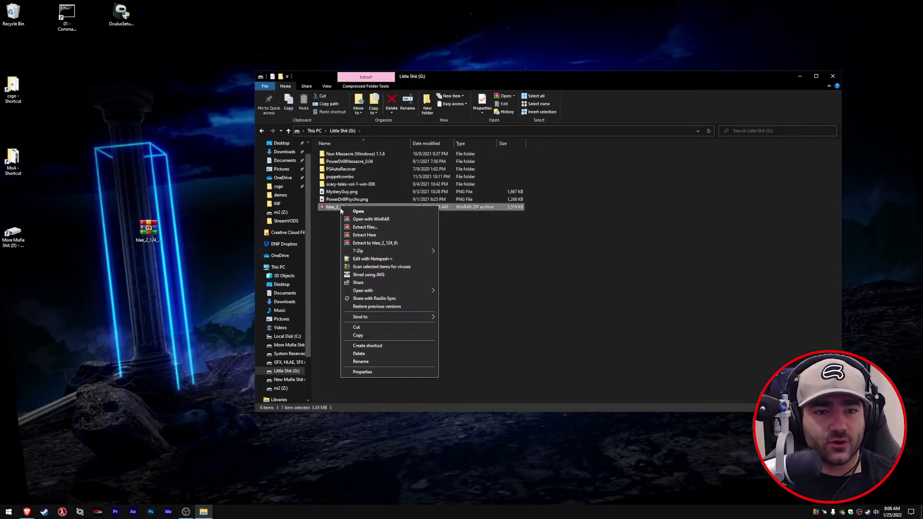
left_click(377, 243)
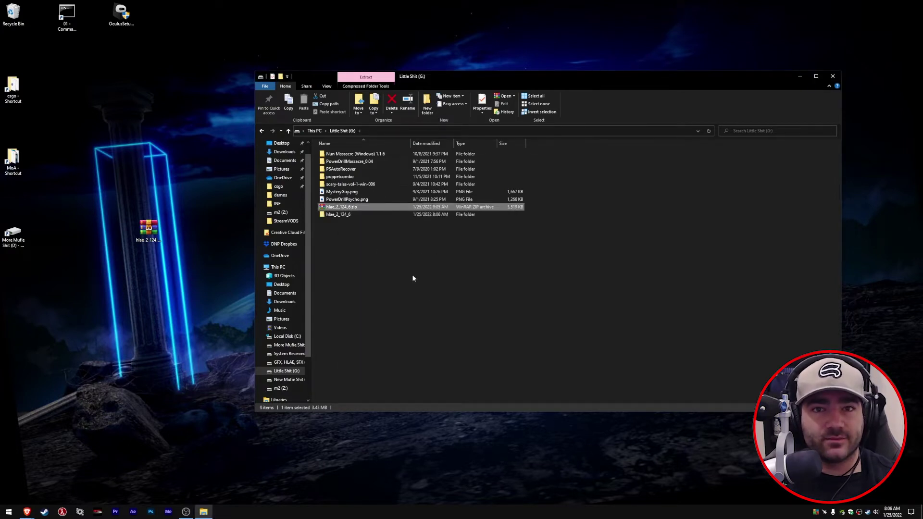
left_click(342, 216)
left_click(356, 252)
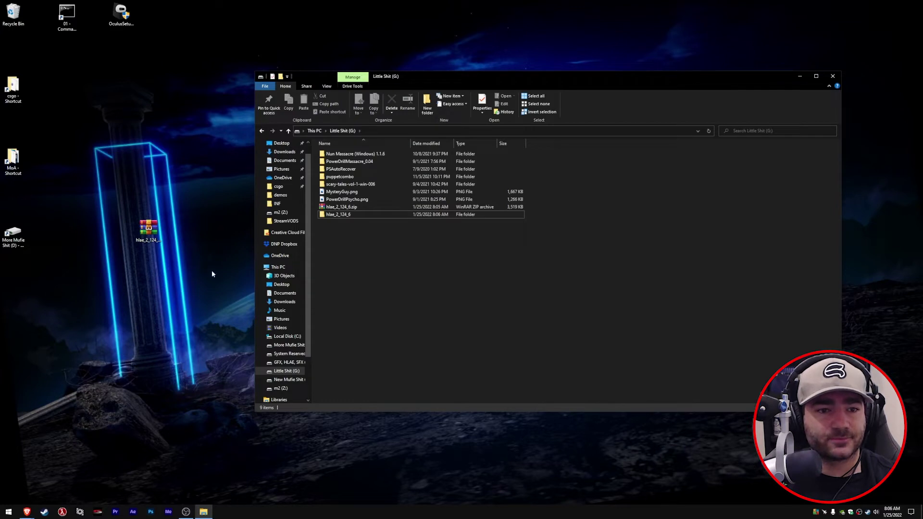
left_click_drag(149, 230, 14, 16)
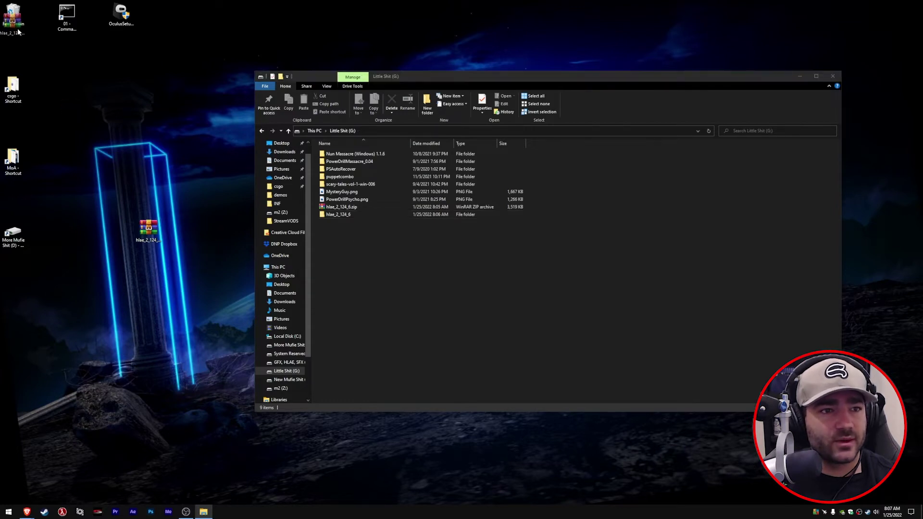
Open the hlae_2_124_6 folder and select HLAE.exe
left_click(346, 215)
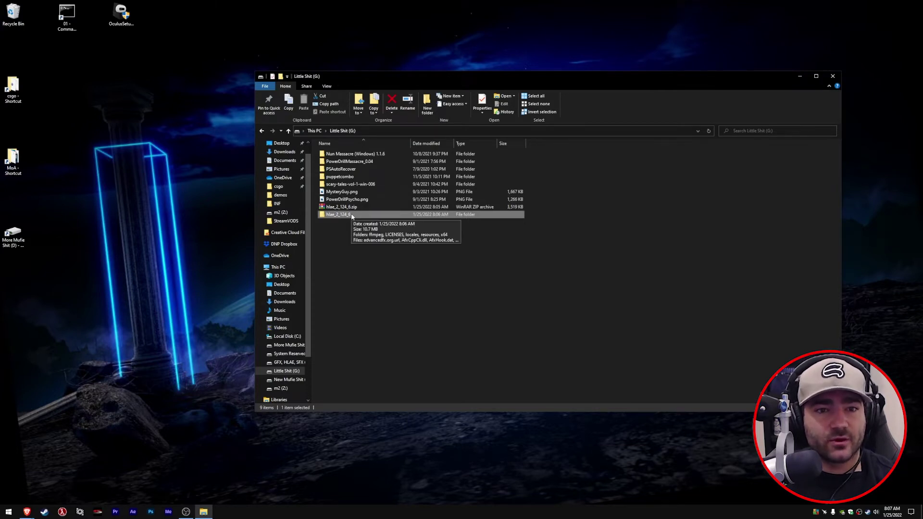
double_click(351, 217)
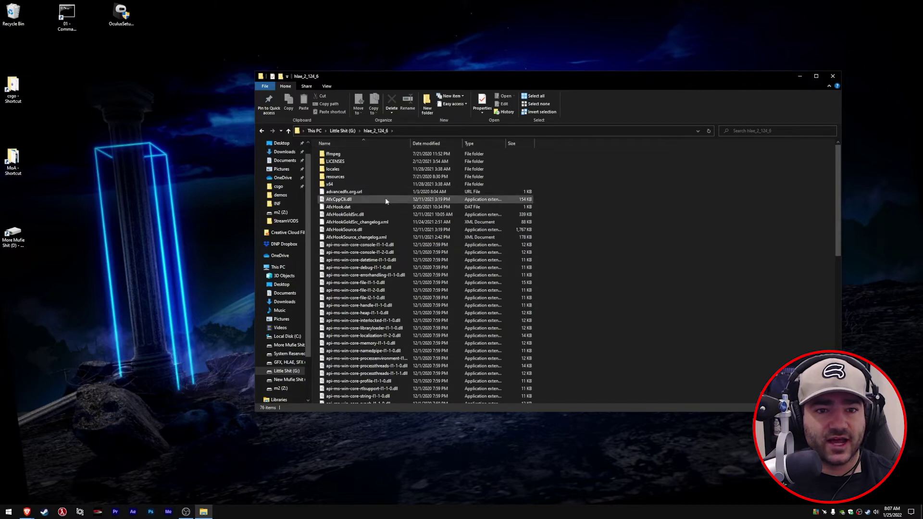
scroll(414, 212, "down", 1)
scroll(445, 219, "down", 13)
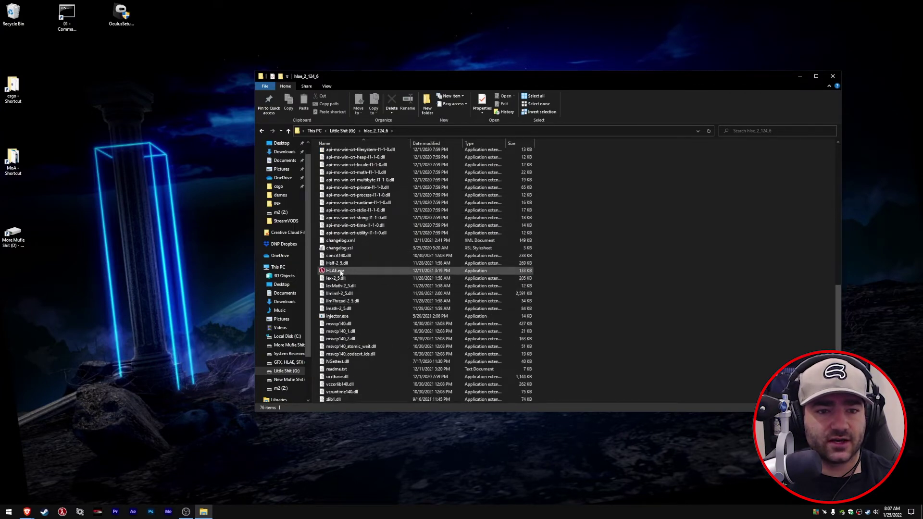
left_click(340, 271)
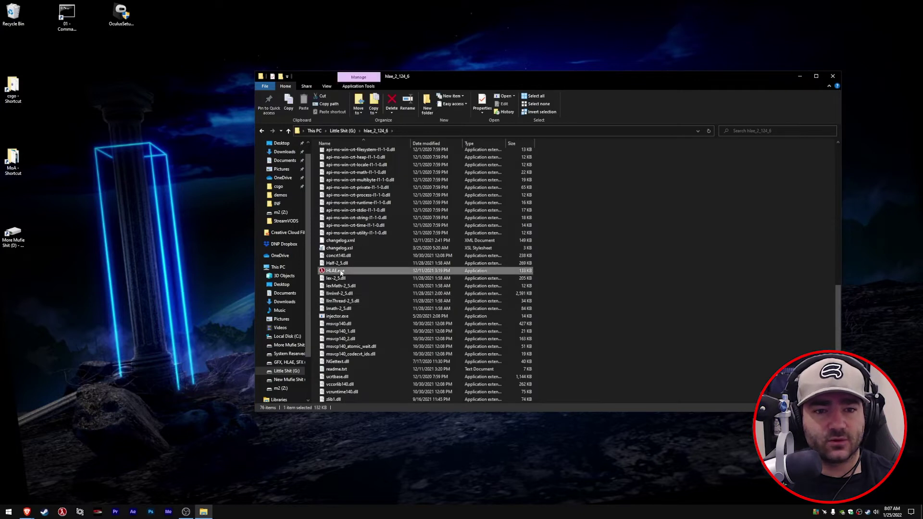
Run HLAE.exe and show the File menu's Launch CS:GO and Launch GoldSrc options
double_click(340, 272)
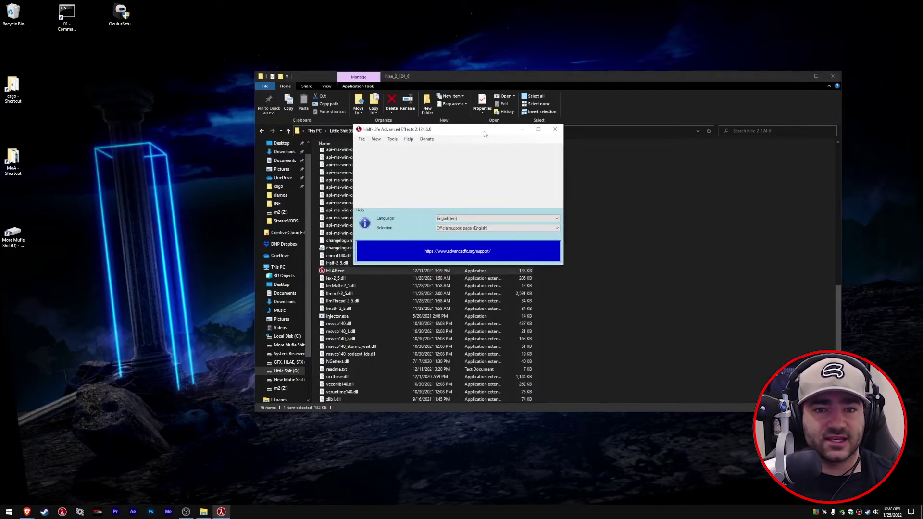
left_click_drag(476, 131, 442, 157)
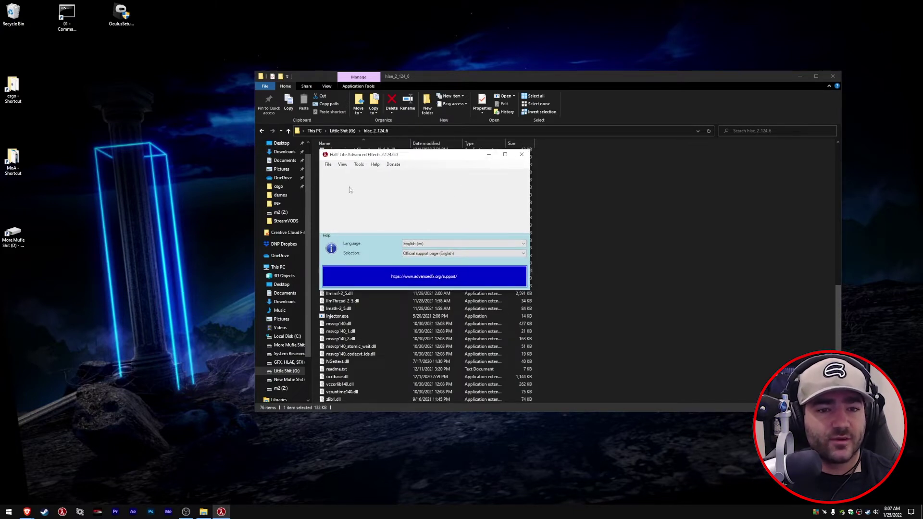
left_click(330, 165)
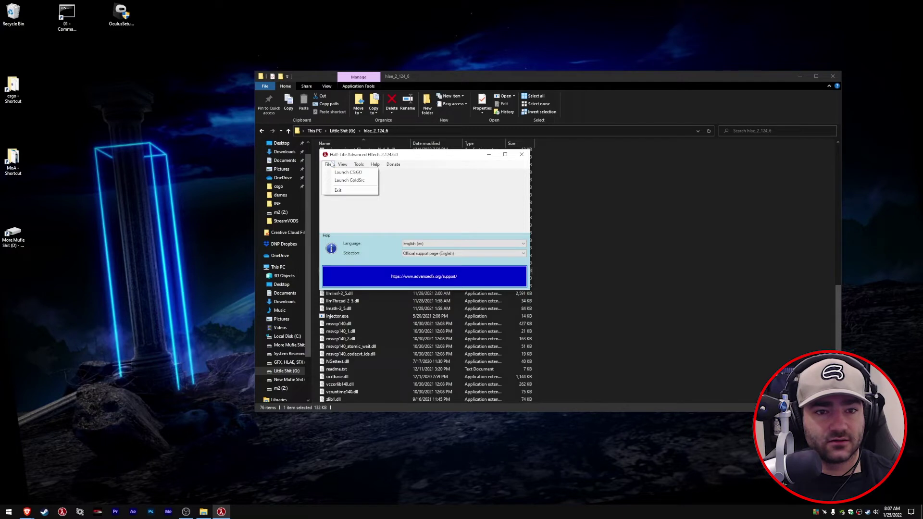
Open the Launch CS:GO dialog and browse for the game executable
left_click(361, 173)
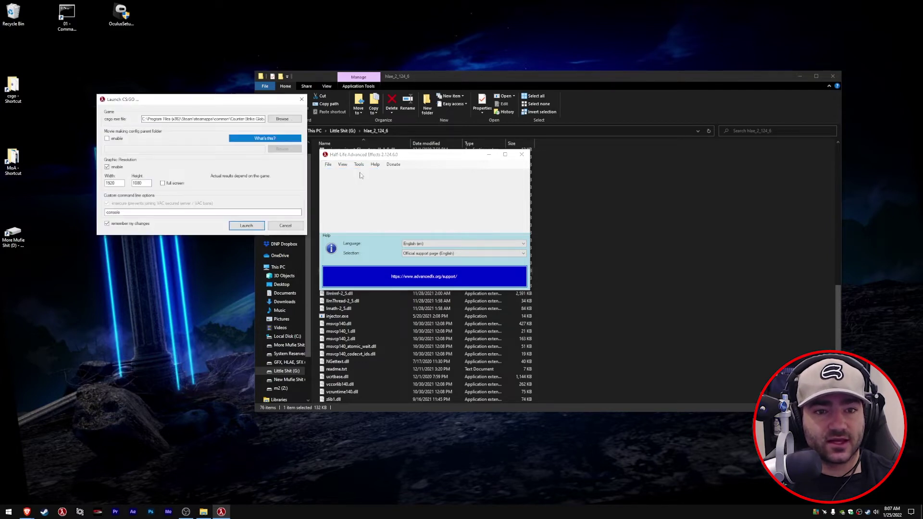
left_click_drag(222, 102, 224, 150)
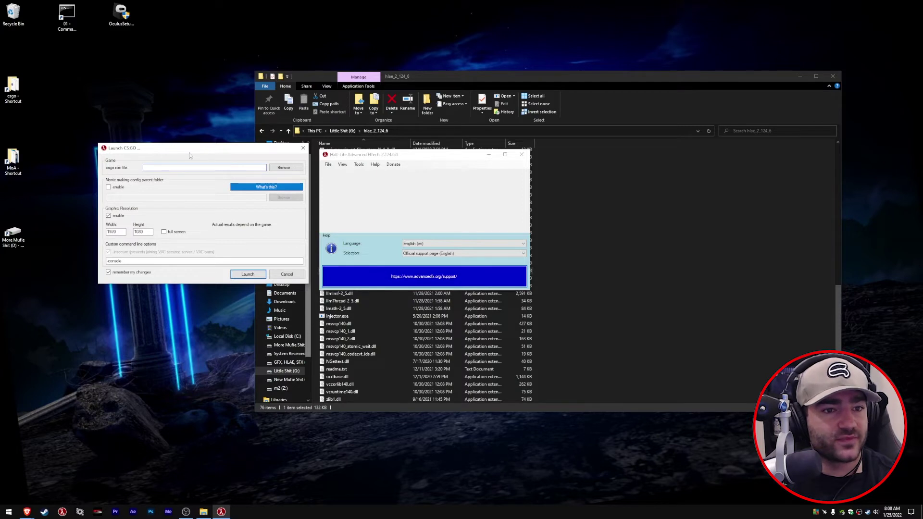
left_click(176, 168)
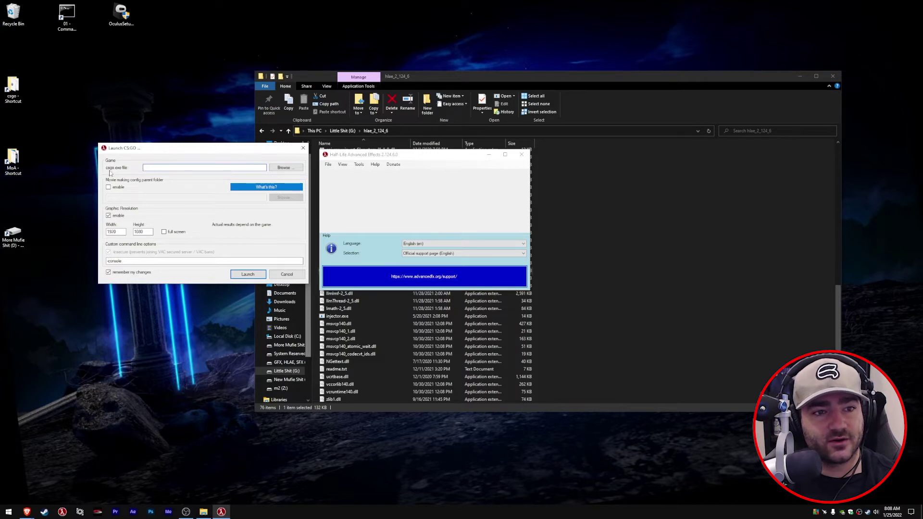
left_click(289, 170)
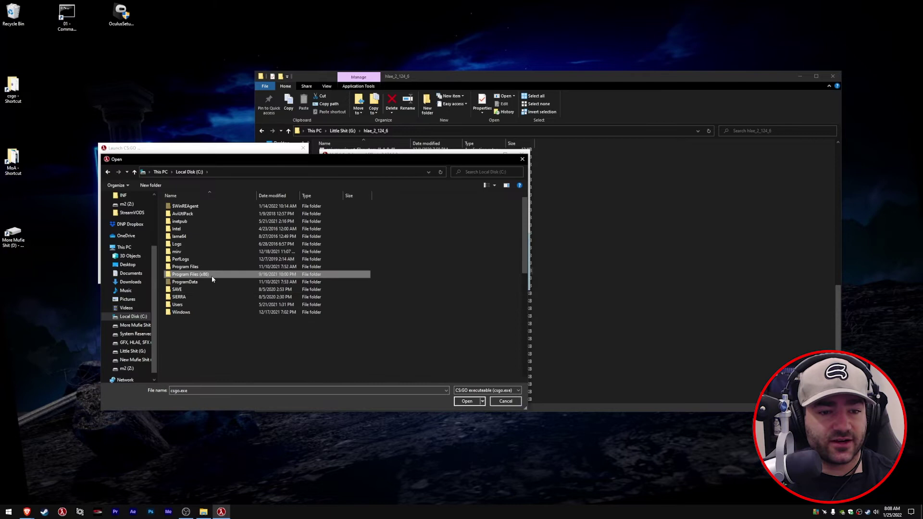
Choose csgo.exe from Program Files (x86)\Steam\steamapps\common\Counter-Strike Global Offensive
double_click(212, 279)
scroll(237, 299, "down", 10)
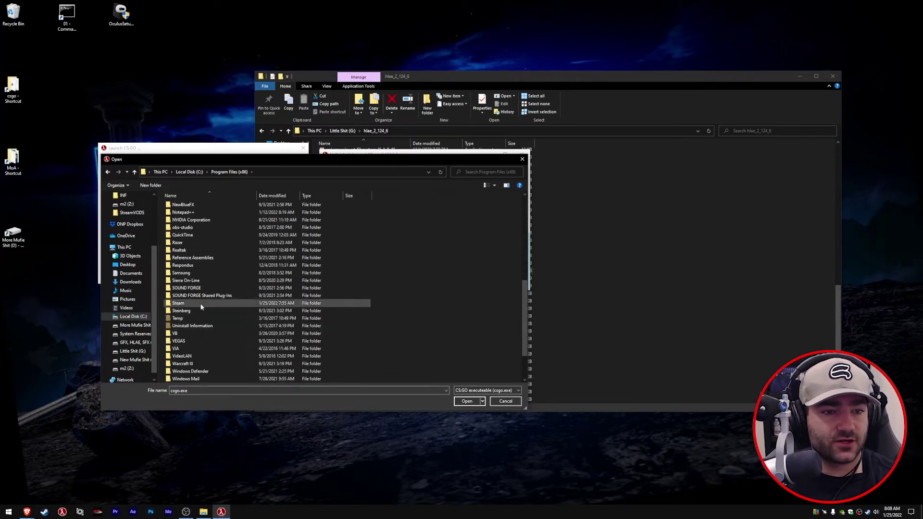
scroll(203, 294, "up", 2)
double_click(203, 266)
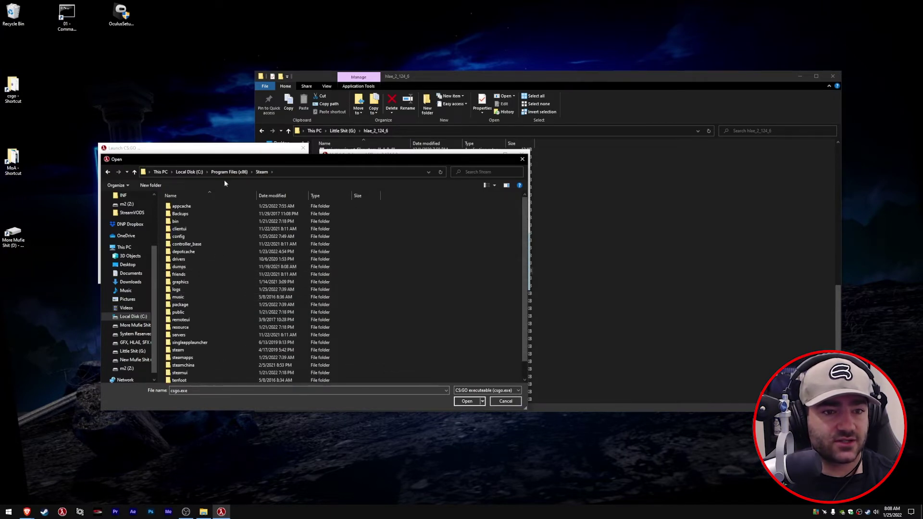
scroll(216, 313, "down", 1)
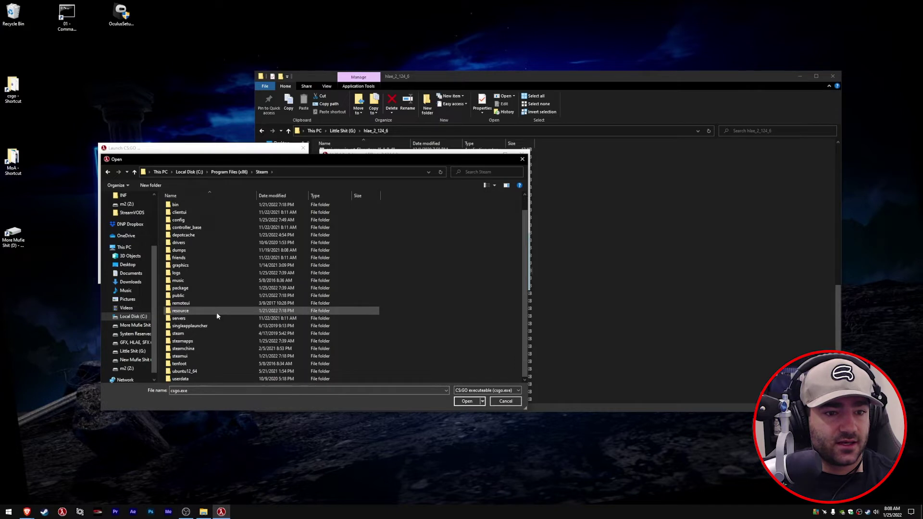
double_click(194, 342)
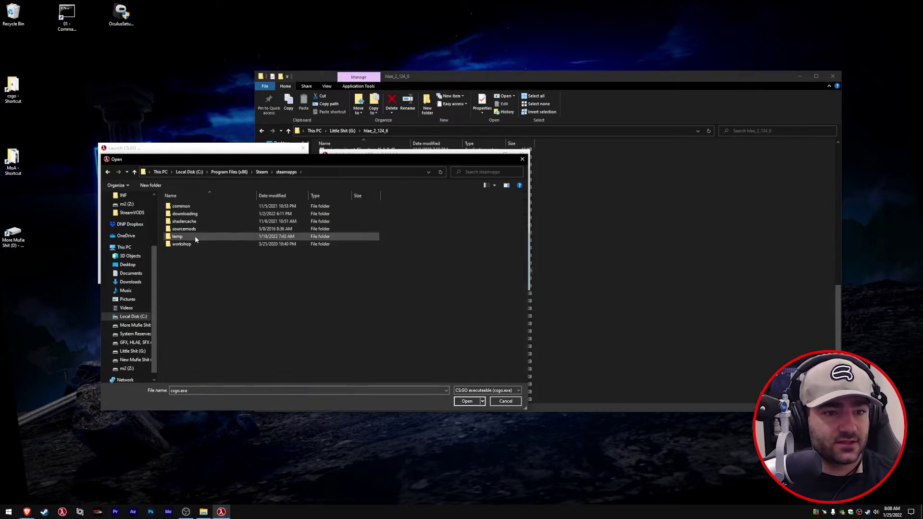
double_click(195, 205)
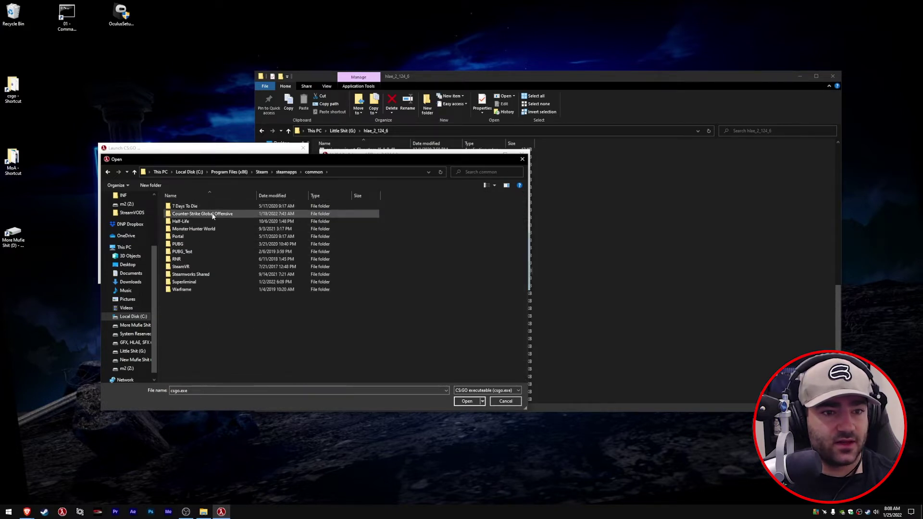
double_click(202, 214)
left_click(181, 260)
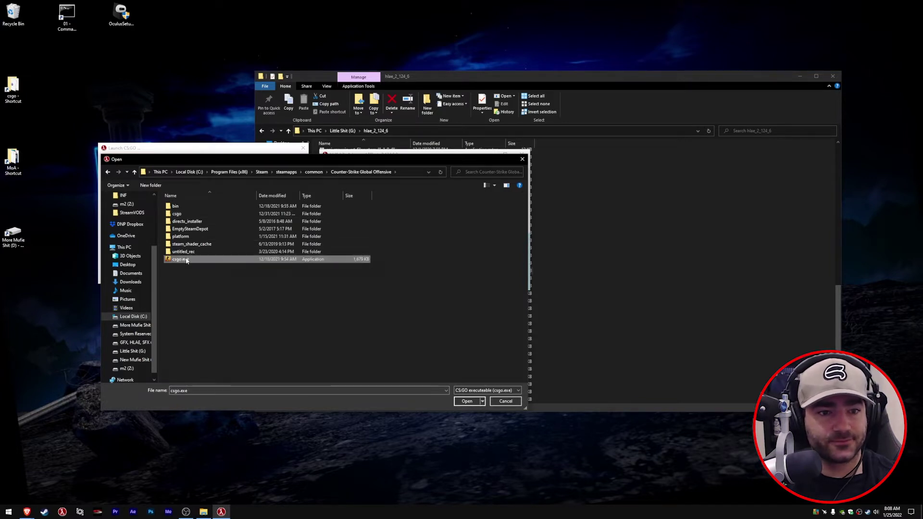
double_click(181, 260)
left_click_drag(187, 148, 423, 168)
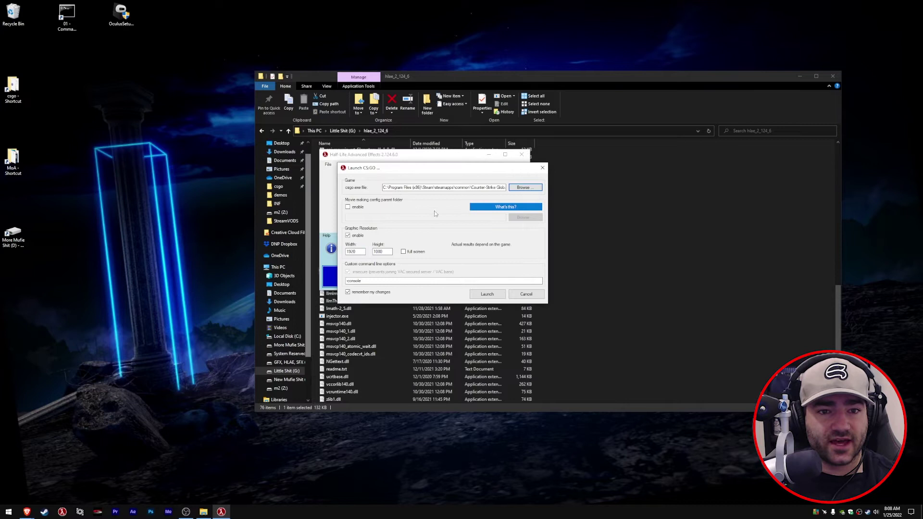
left_click_drag(363, 172, 424, 166)
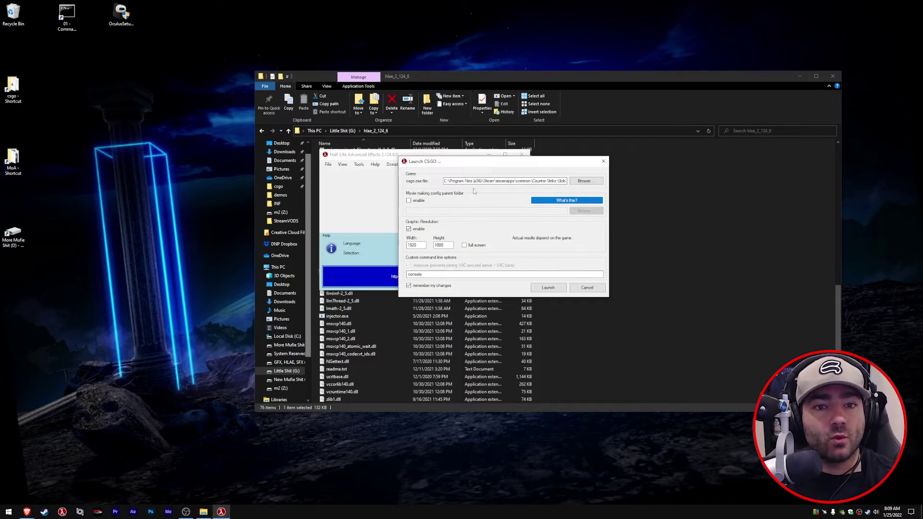
left_click(415, 201)
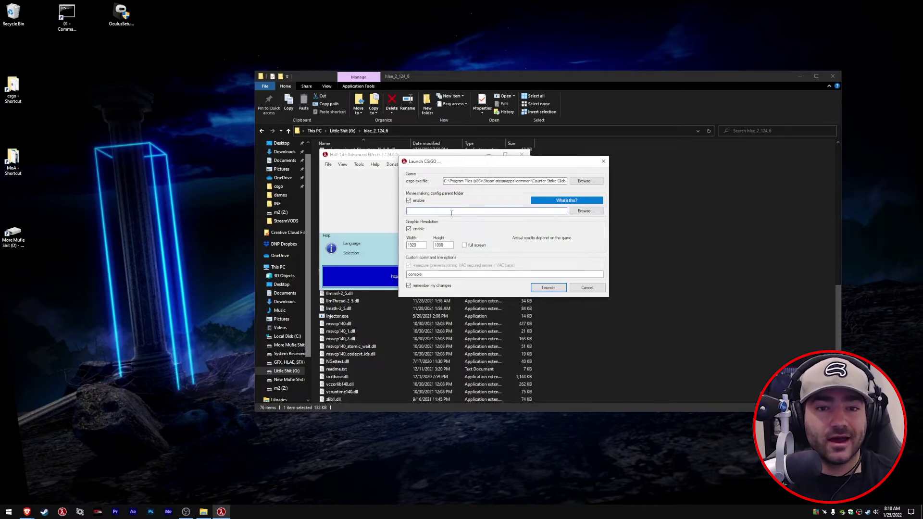
left_click(408, 201)
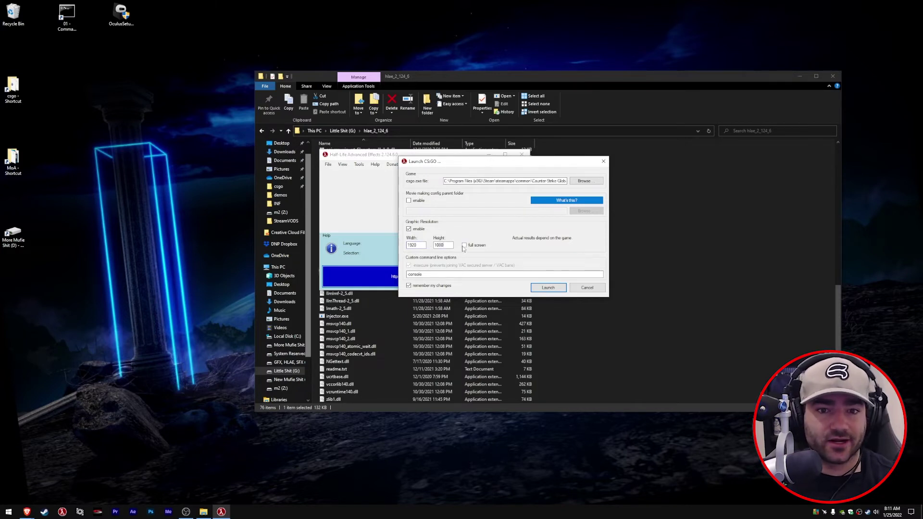
left_click_drag(451, 246, 387, 246)
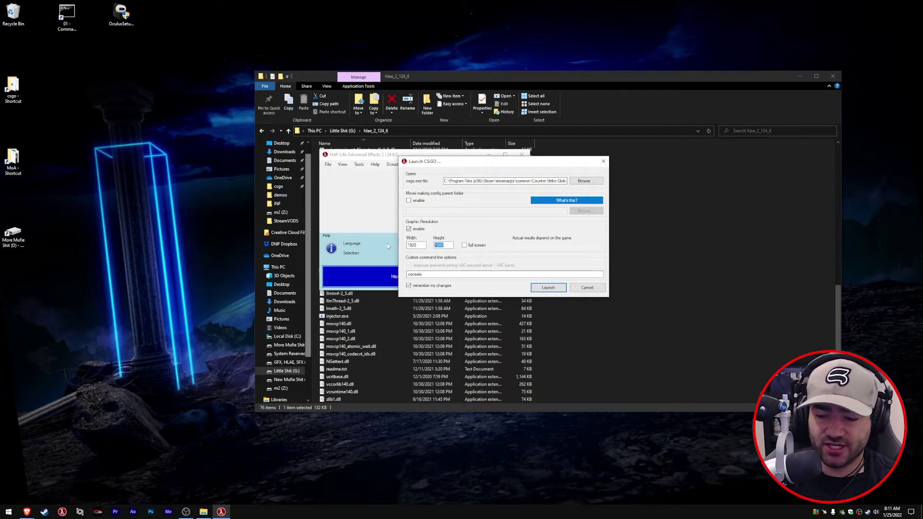
type("816")
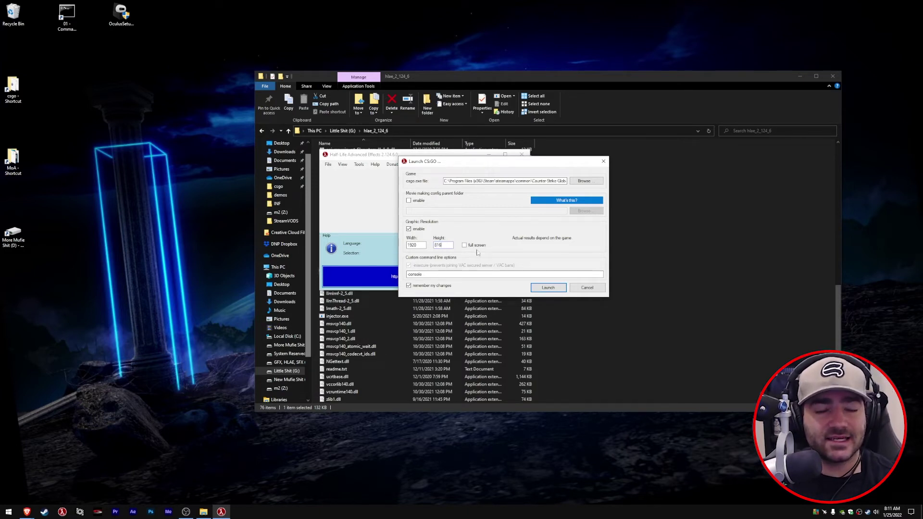
left_click_drag(456, 245, 375, 245)
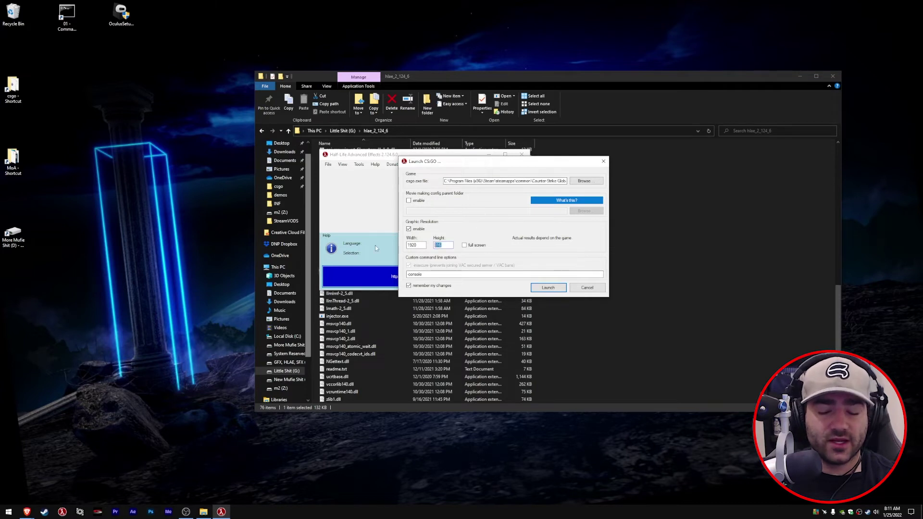
type("960")
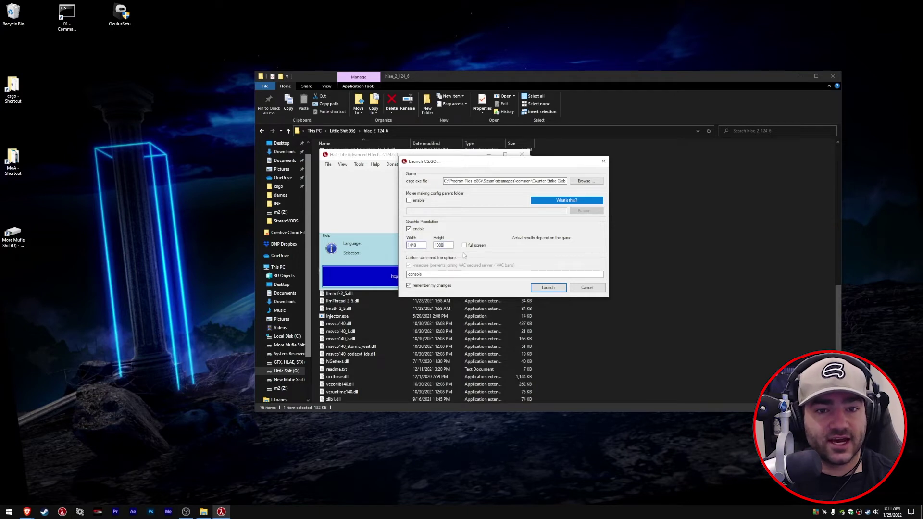
left_click(414, 230)
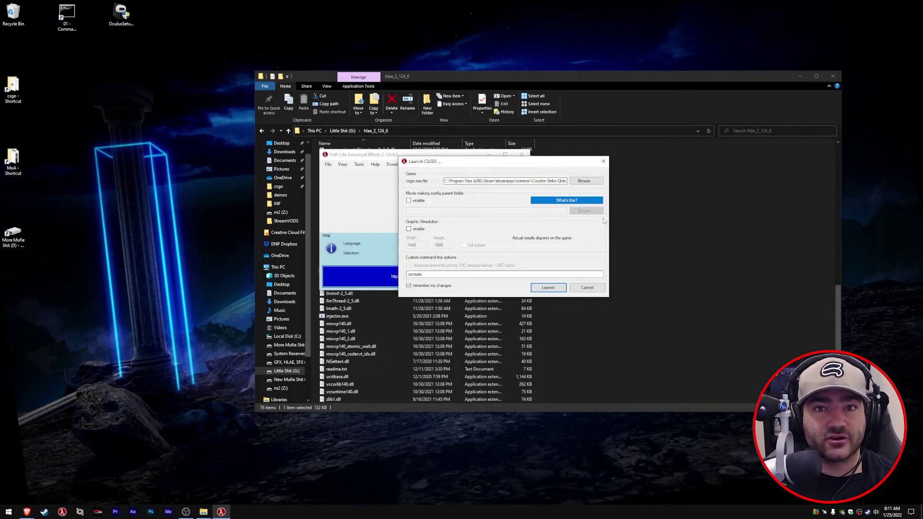
left_click(410, 229)
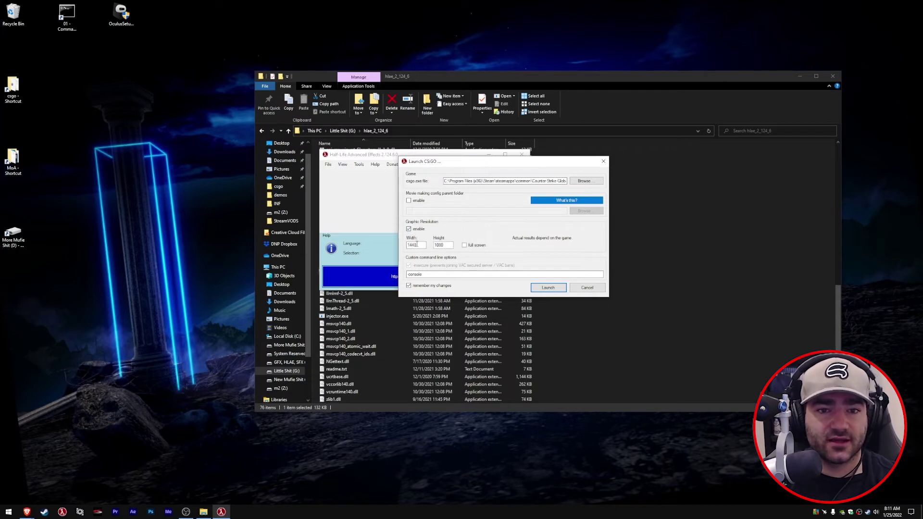
double_click(419, 245)
type("1920")
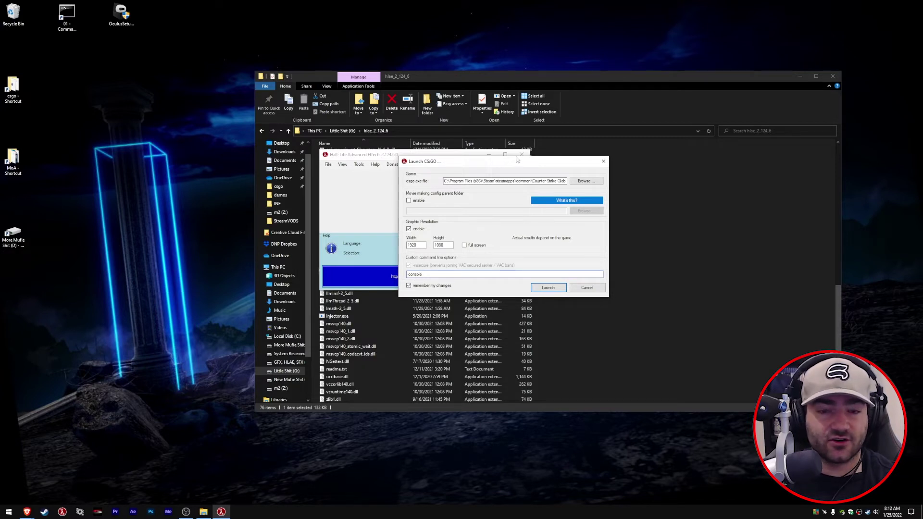
left_click(464, 246)
left_click(449, 272)
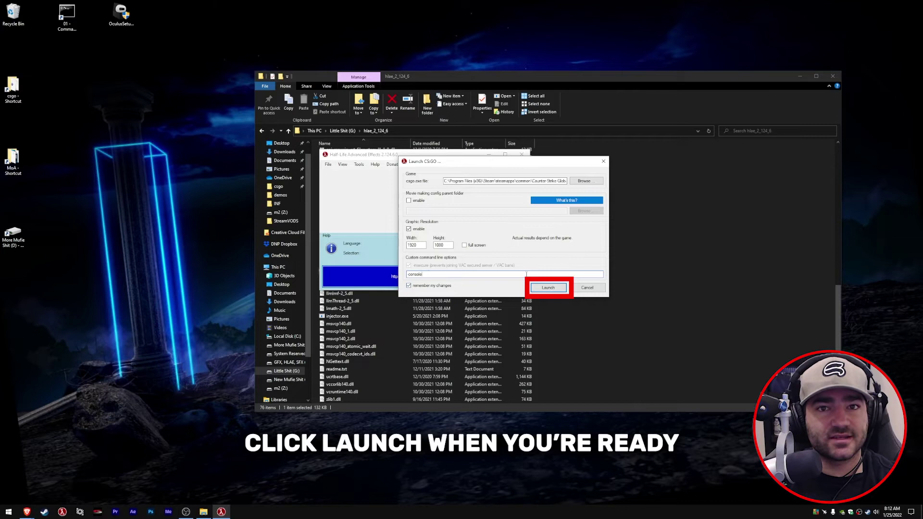
Launch CS:GO and dismiss the green up-to-date notice
left_click(590, 288)
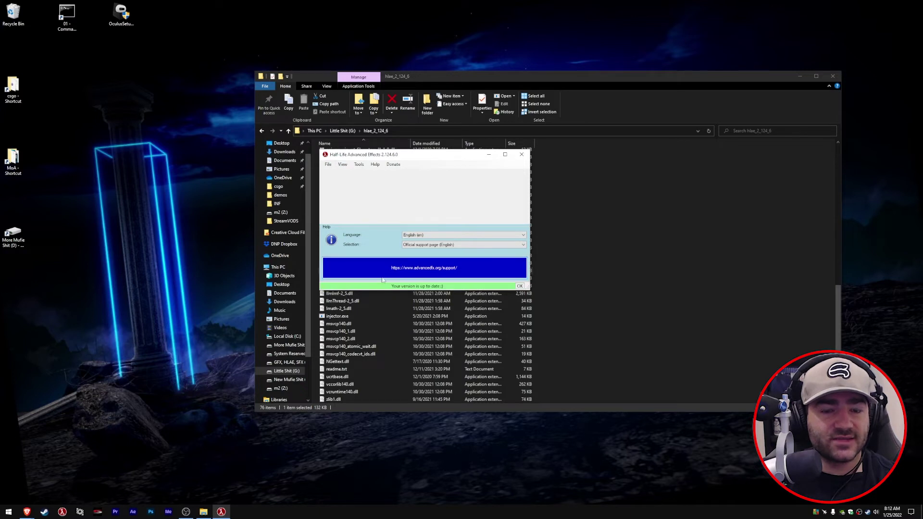
left_click(343, 164)
left_click(442, 198)
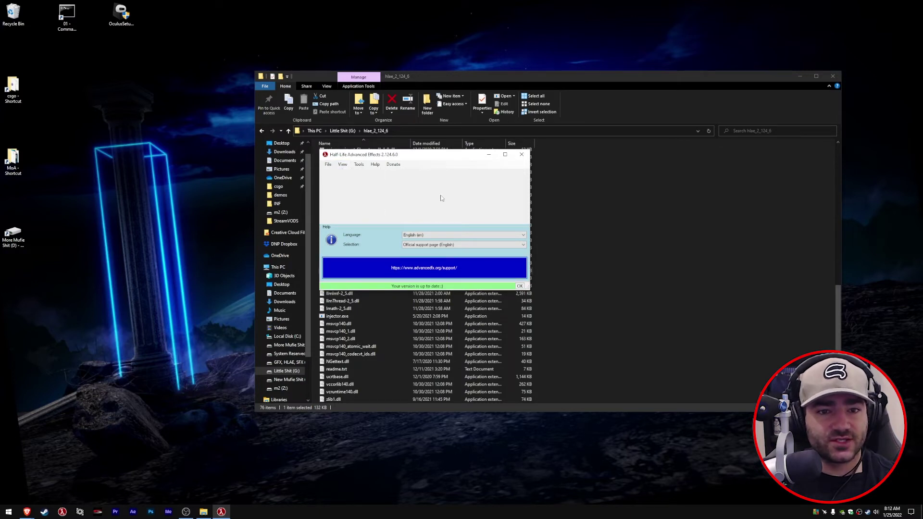
left_click(520, 286)
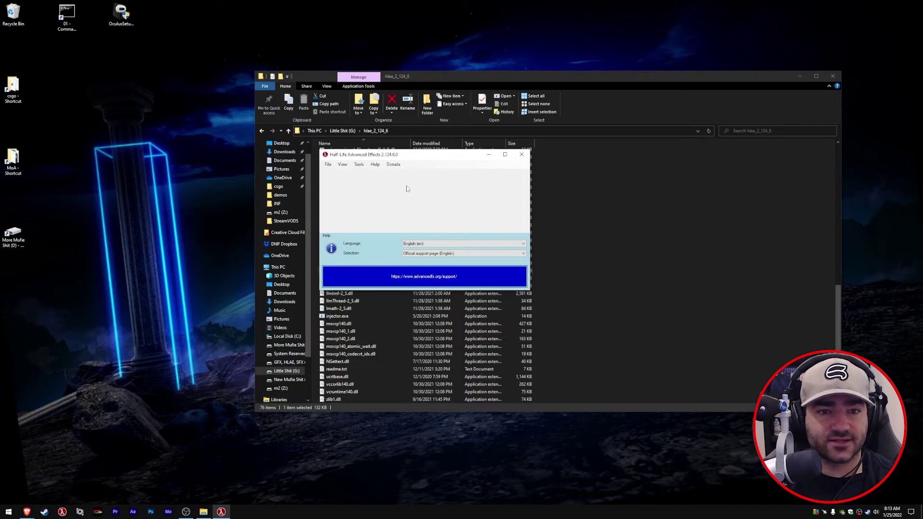
left_click(360, 165)
In the File Size Calculator, set FPS to 600 and duration to 10 seconds
mouse_move(375, 172)
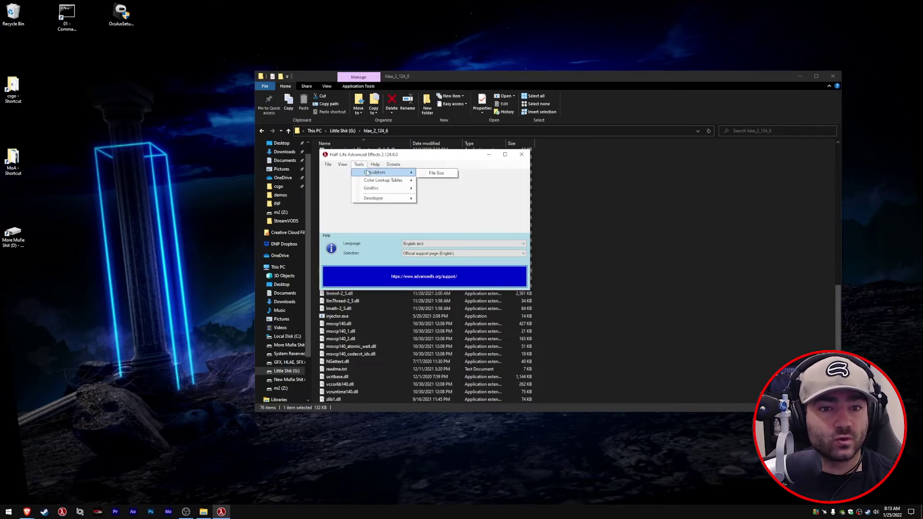
left_click(435, 173)
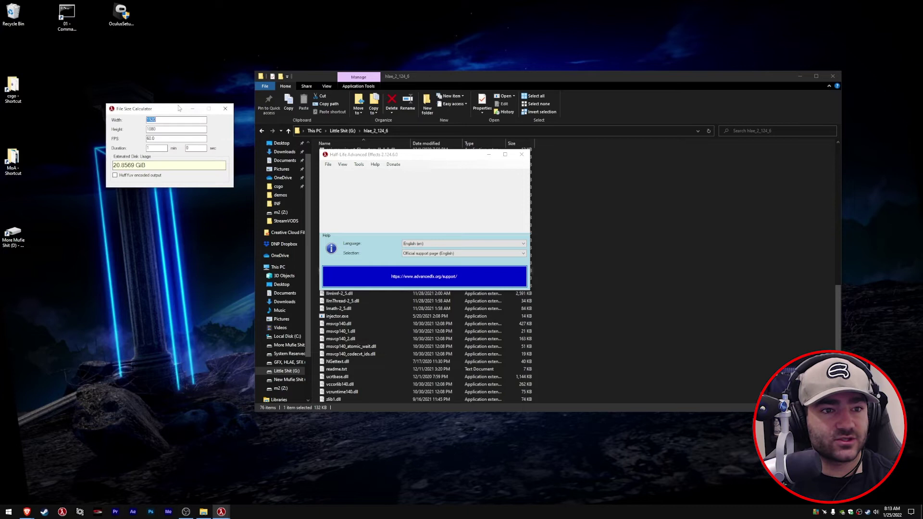
left_click_drag(178, 109, 263, 126)
left_click(249, 147)
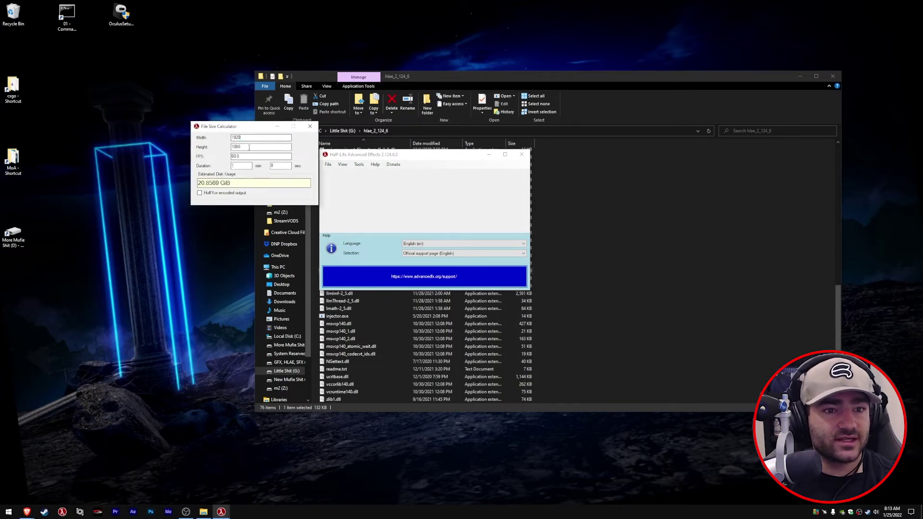
key("Tab")
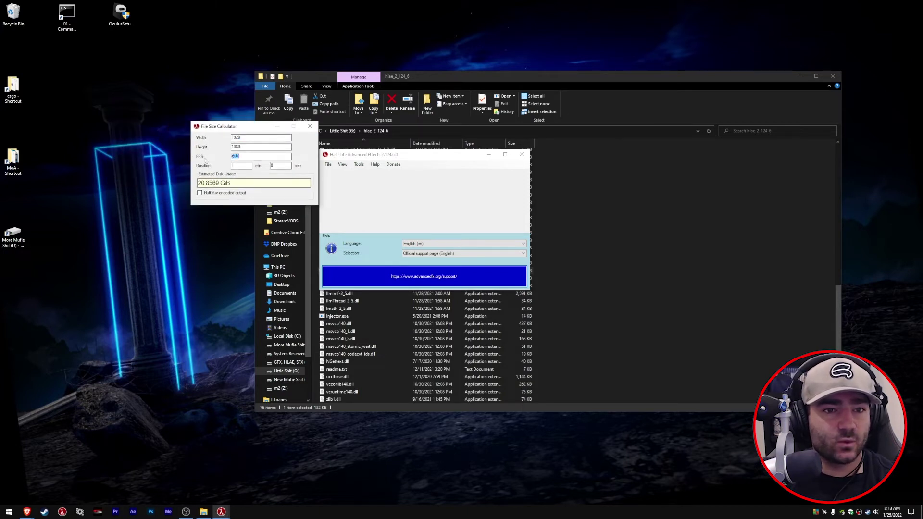
type("600")
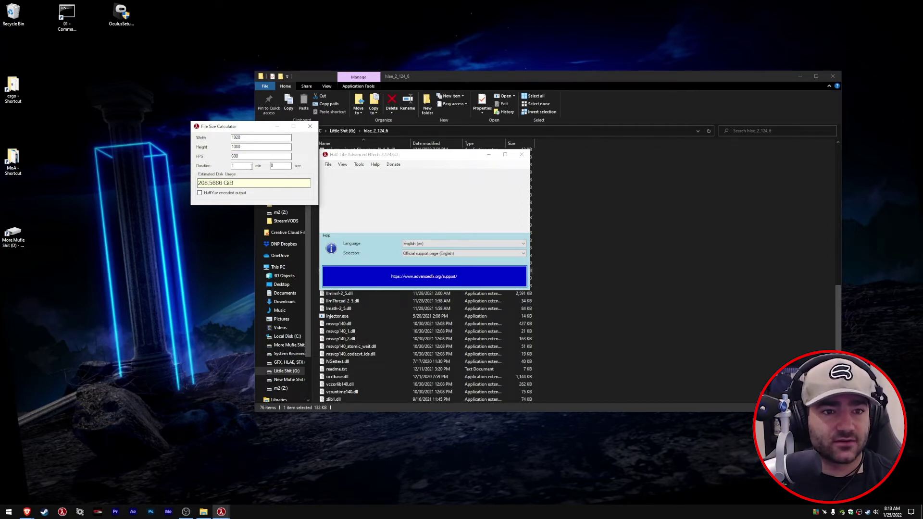
double_click(251, 167)
type("0")
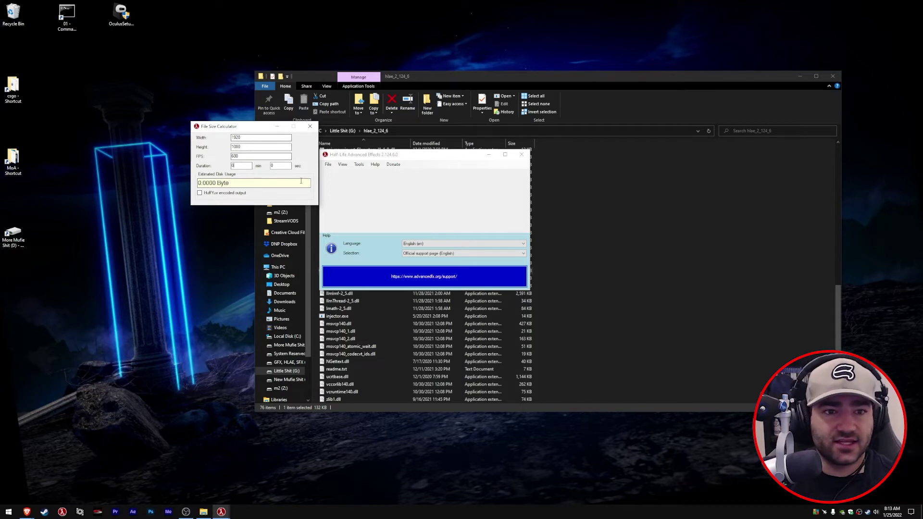
type("10")
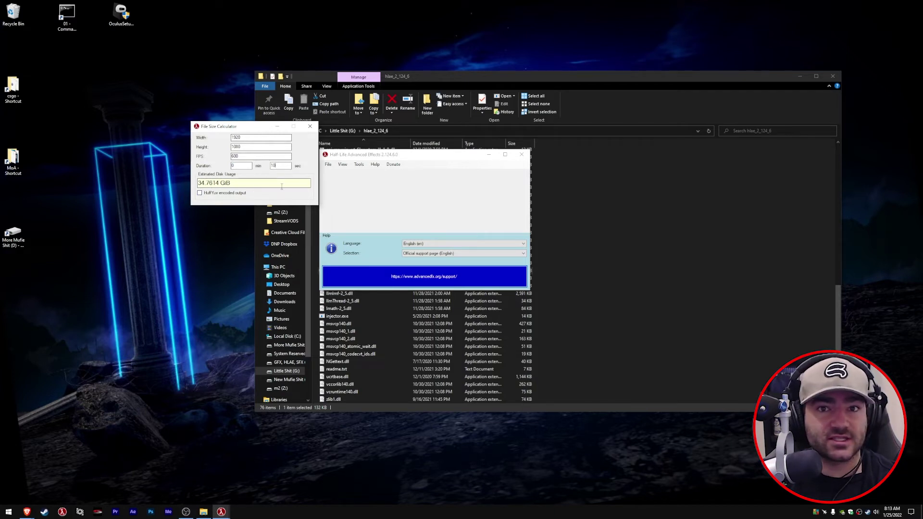
Toggle HuffYuv encoded output on and back off, leaving the 34.7614 GiB estimate
left_click(200, 194)
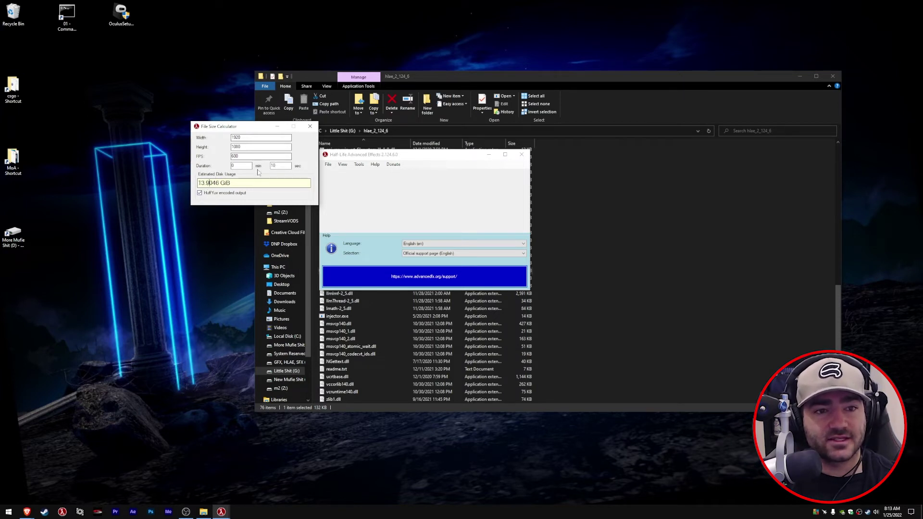
left_click_drag(220, 183, 200, 184)
left_click(213, 182)
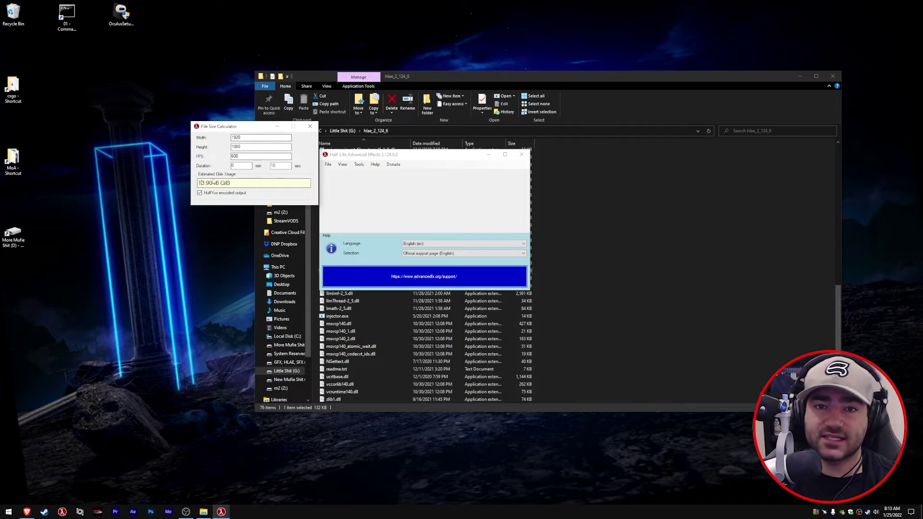
left_click(200, 193)
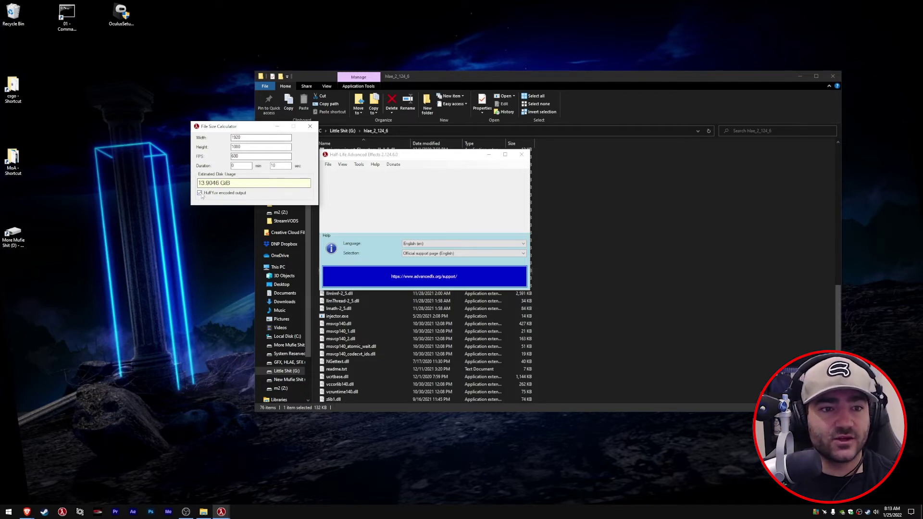
left_click_drag(260, 126, 199, 132)
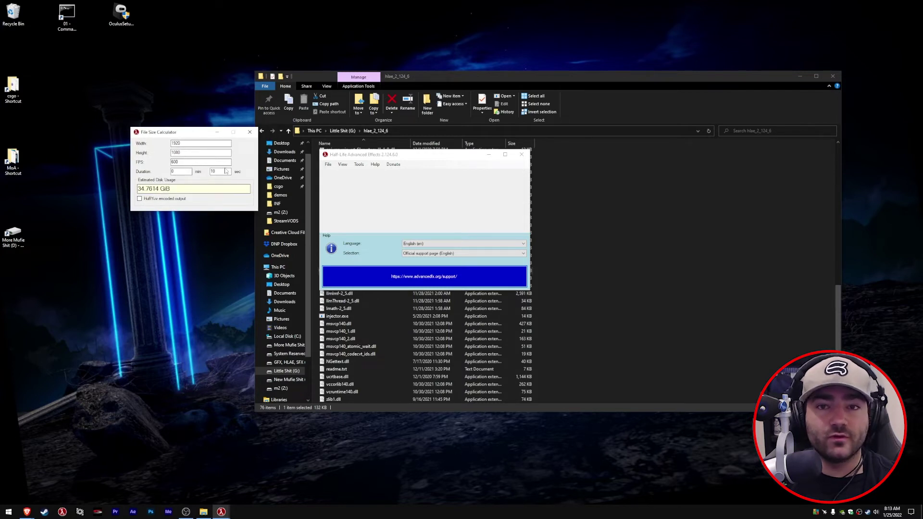
left_click_drag(222, 171, 197, 174)
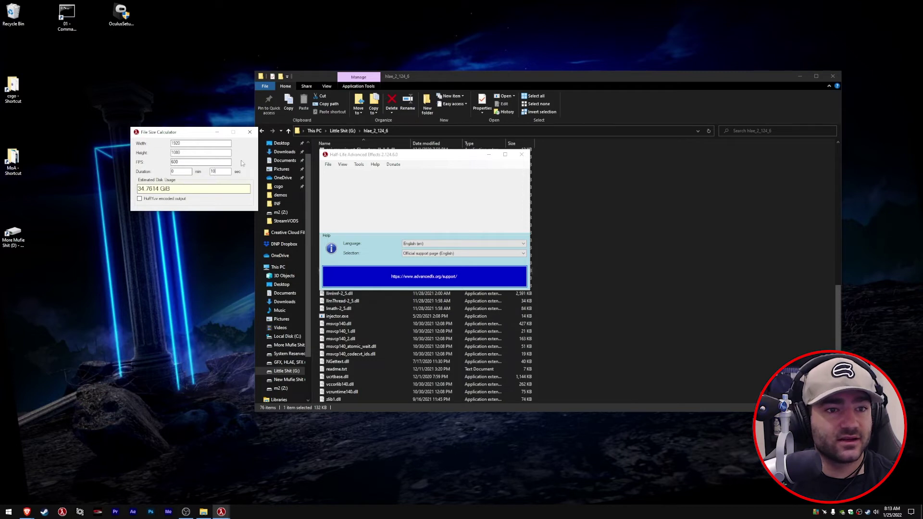
Close the File Size Calculator, open Tools > Developer > Custom Loader, and focus ProgramPath
left_click(250, 132)
left_click(359, 164)
mouse_move(384, 180)
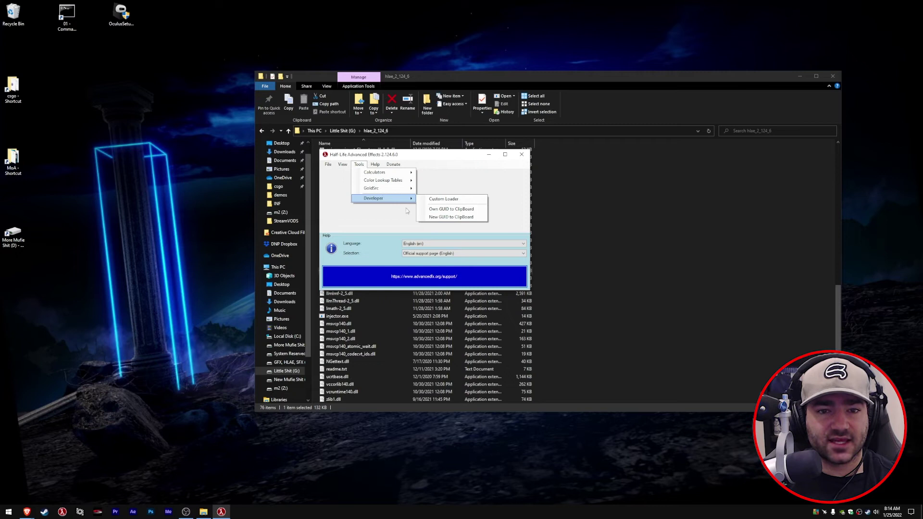
left_click(444, 198)
left_click_drag(244, 116, 256, 157)
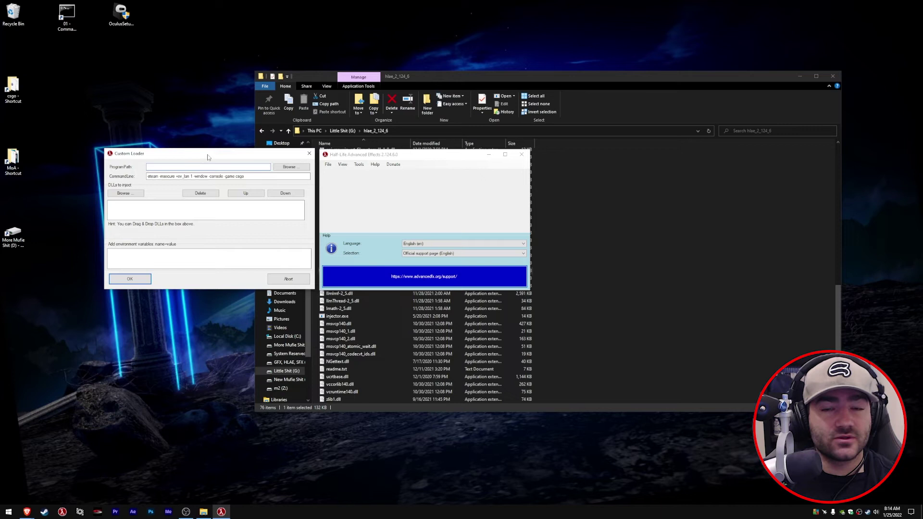
left_click(182, 167)
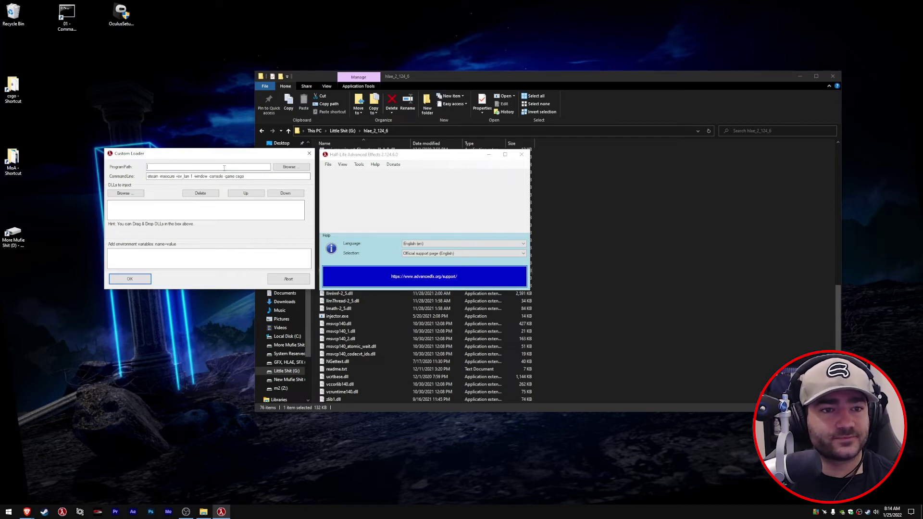
Close the Custom Loader and open the advancedfx.org donors and credits page
key("Escape")
left_click(375, 165)
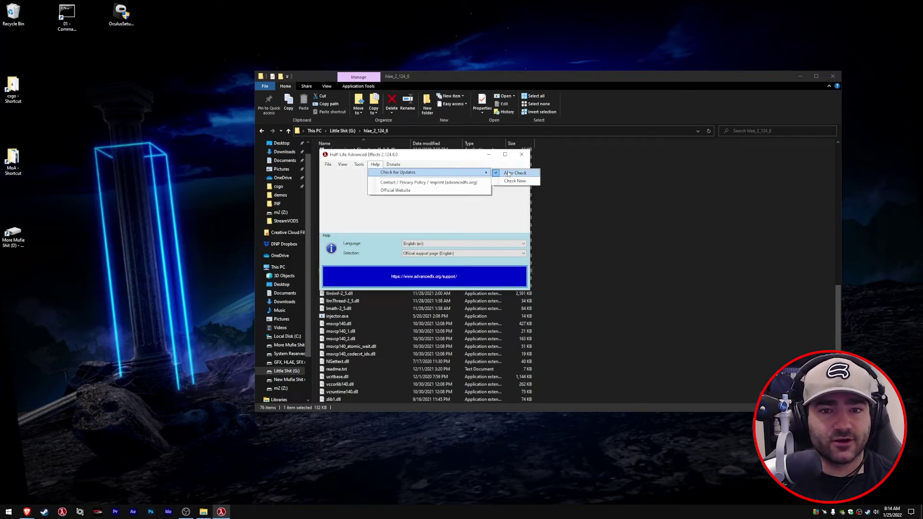
left_click(392, 165)
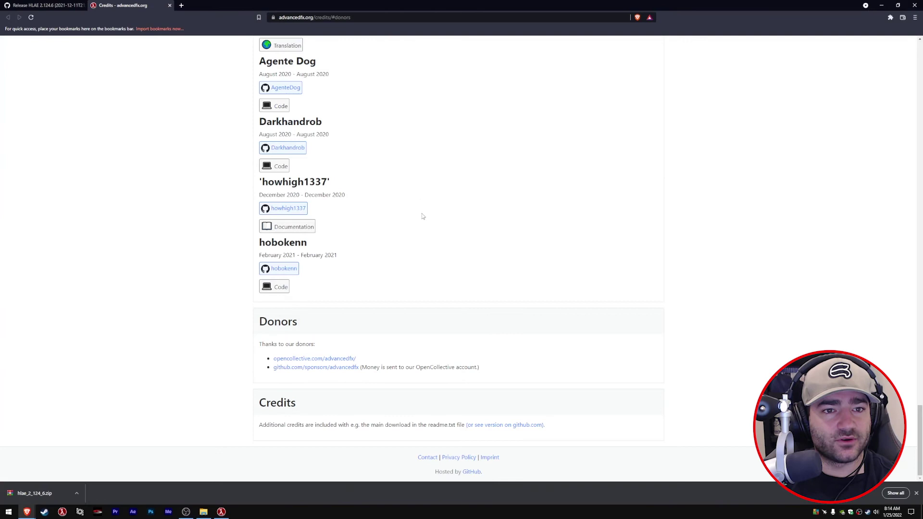
Scroll through the credits page and search it for a donor's name
scroll(575, 347, "up", 8)
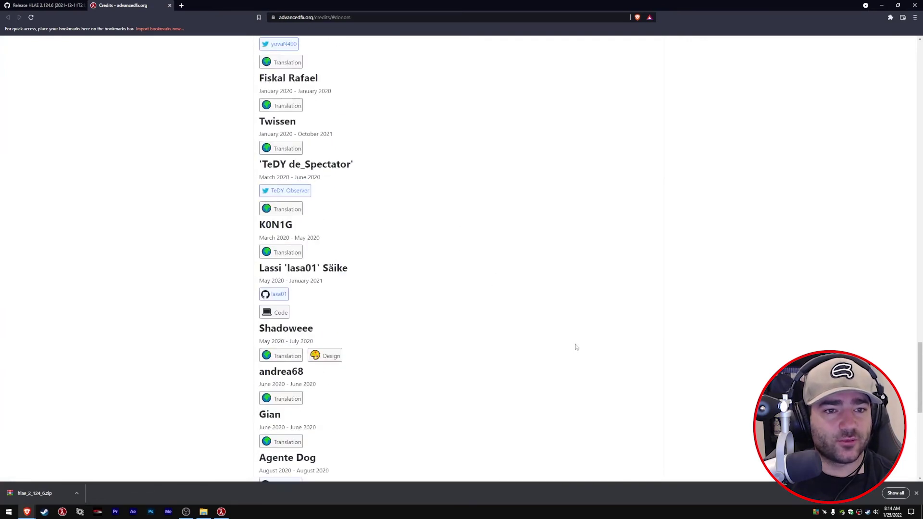
scroll(576, 347, "up", 20)
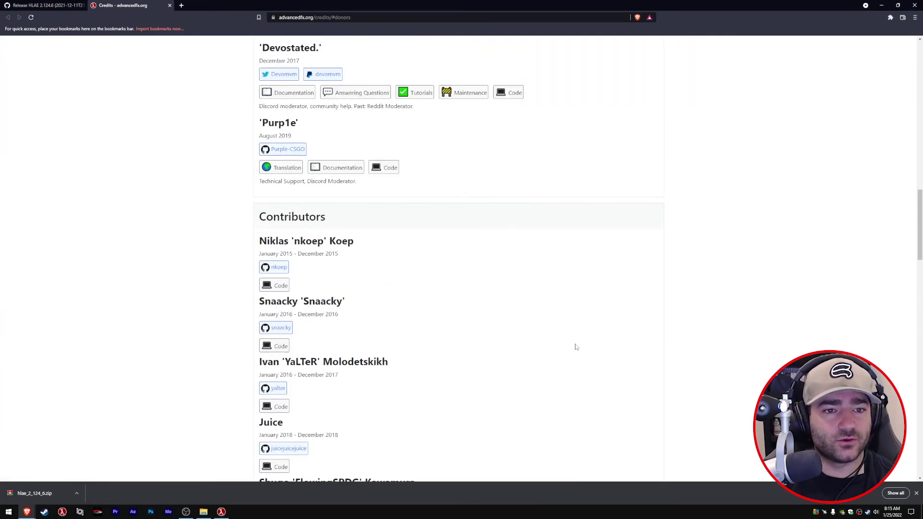
scroll(576, 347, "up", 20)
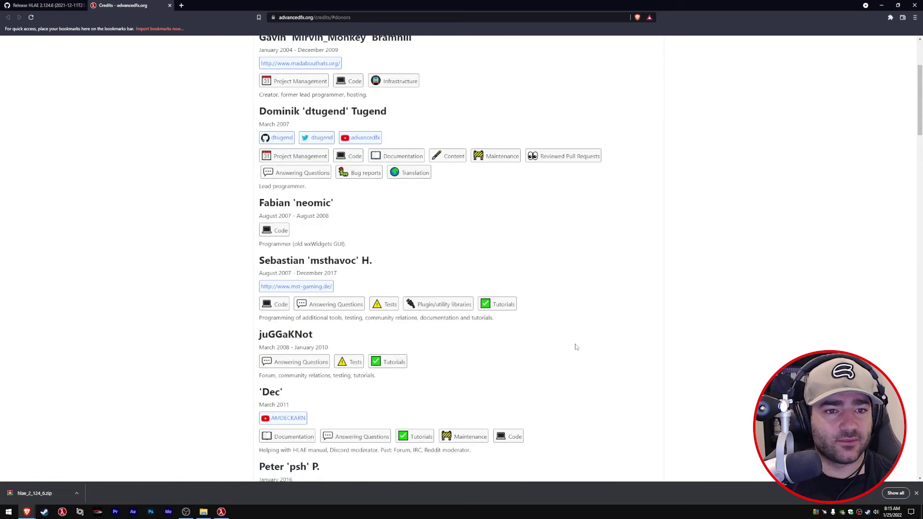
key("ctrl+f")
type("ANTHONY")
scroll(571, 333, "up", 9)
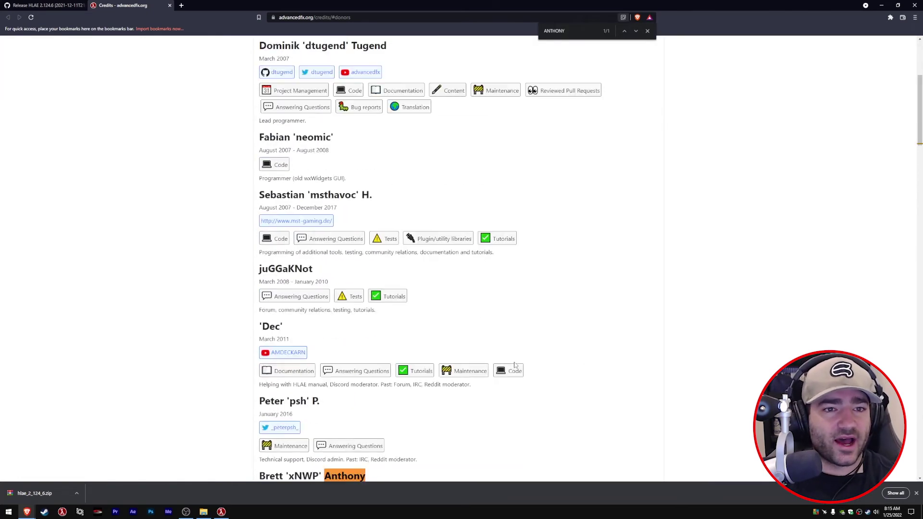
scroll(546, 350, "down", 15)
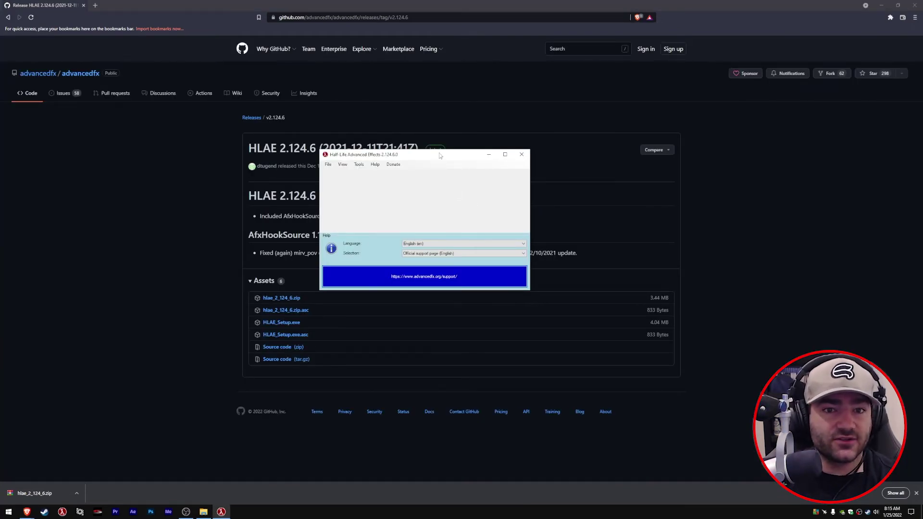
Close the running HLAE window and bring up File Explorer
left_click_drag(440, 156, 445, 137)
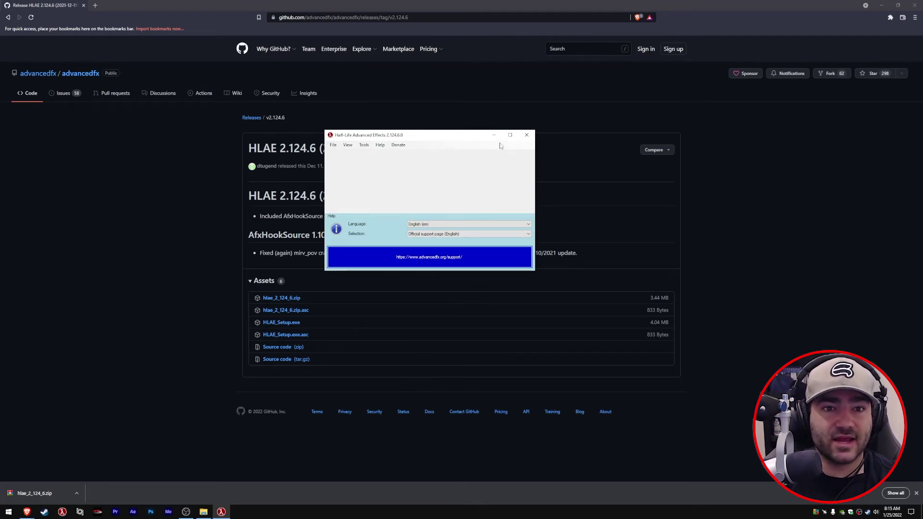
left_click(527, 136)
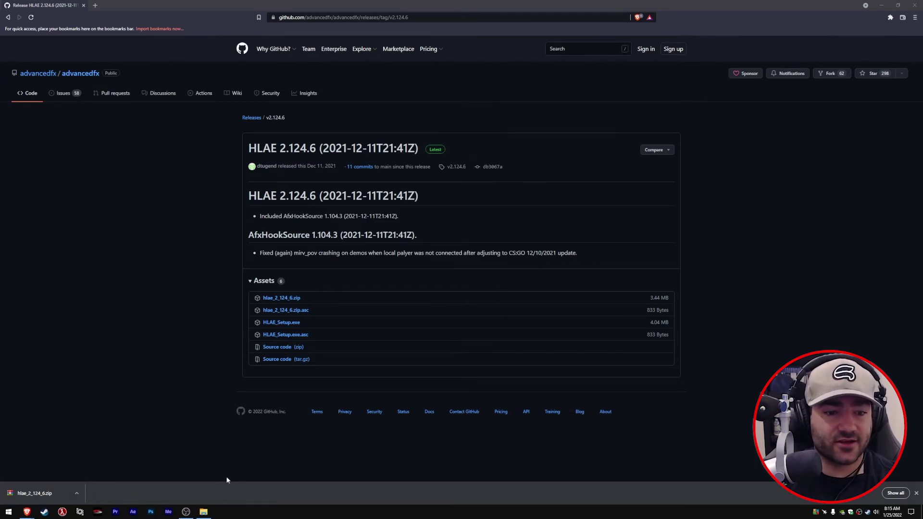
left_click(203, 511)
Download HLAE_Setup.exe from the GitHub 2.124.6 release page and save it to the desktop
left_click(596, 442)
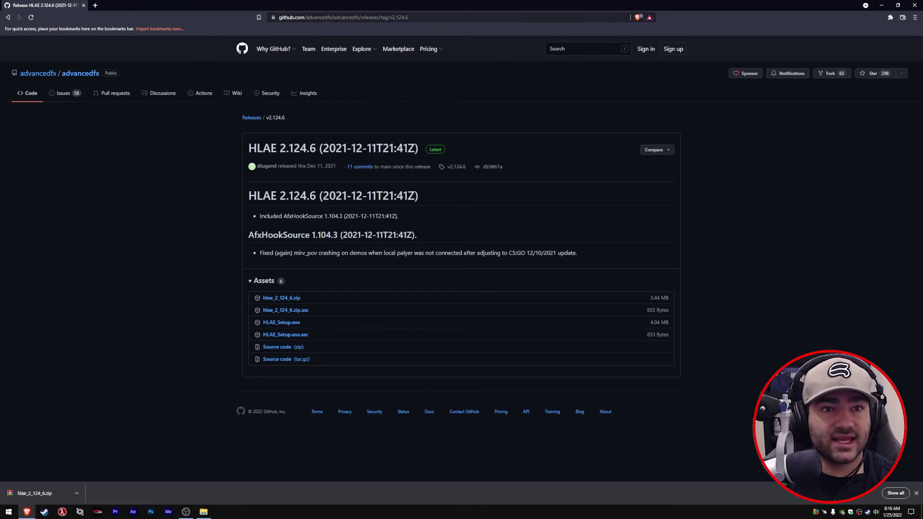
left_click(432, 17)
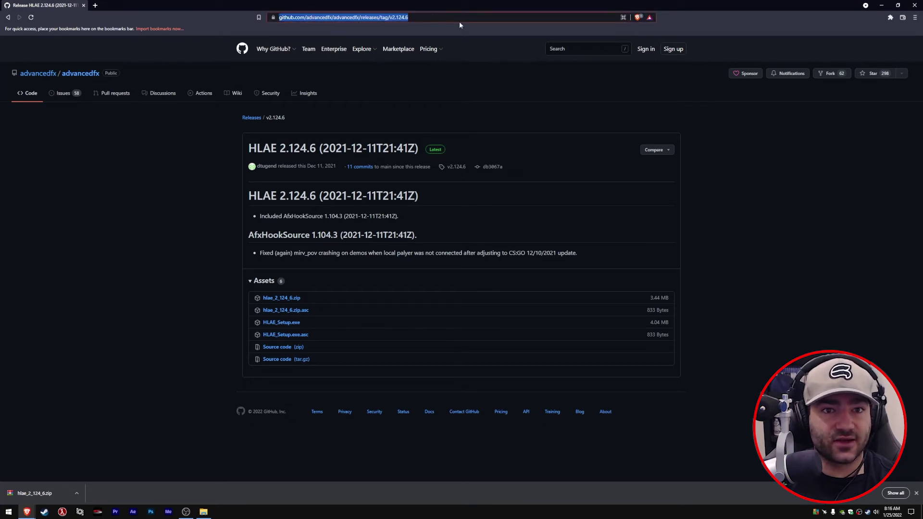
left_click(293, 320)
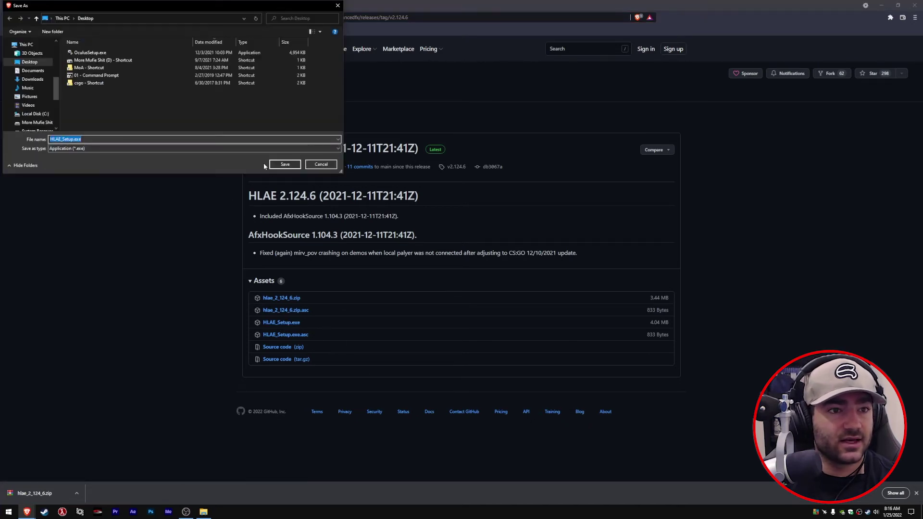
left_click(281, 166)
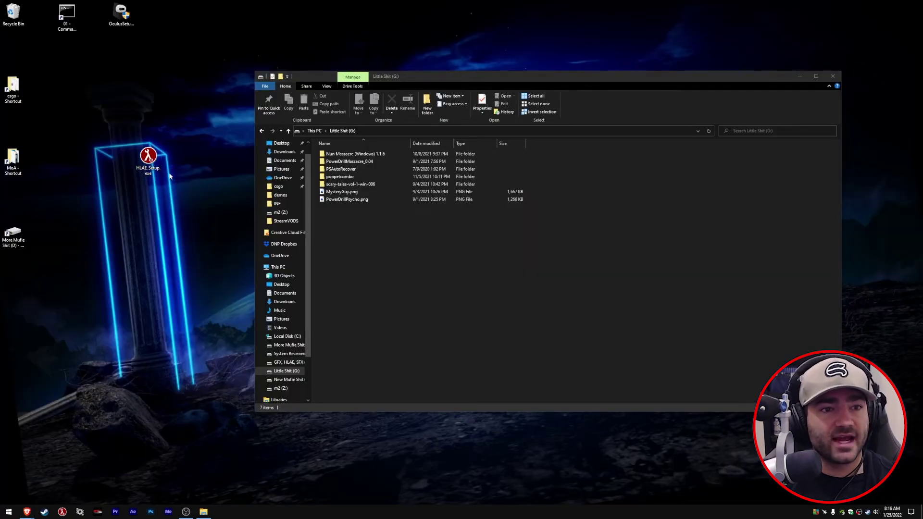
Run HLAE_Setup.exe and install HLAE with the Typical setup and Install FFMPEG kept checked
double_click(148, 165)
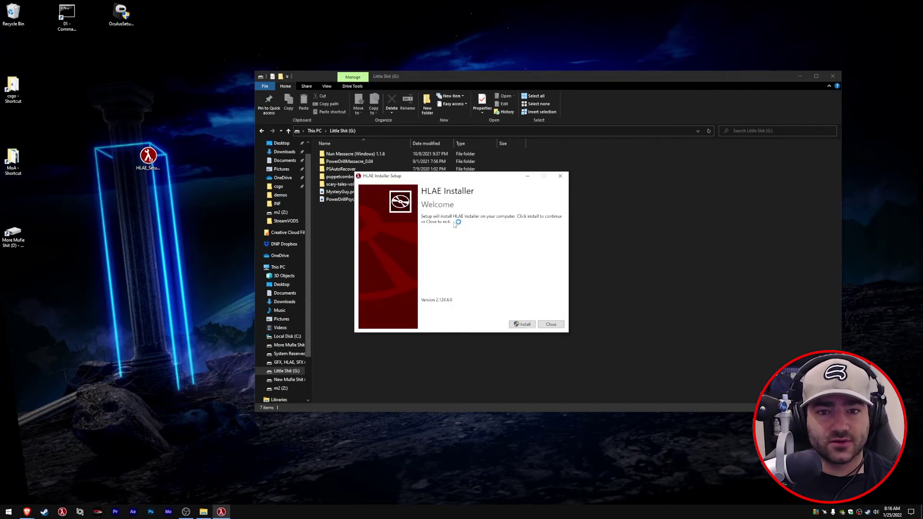
left_click(524, 325)
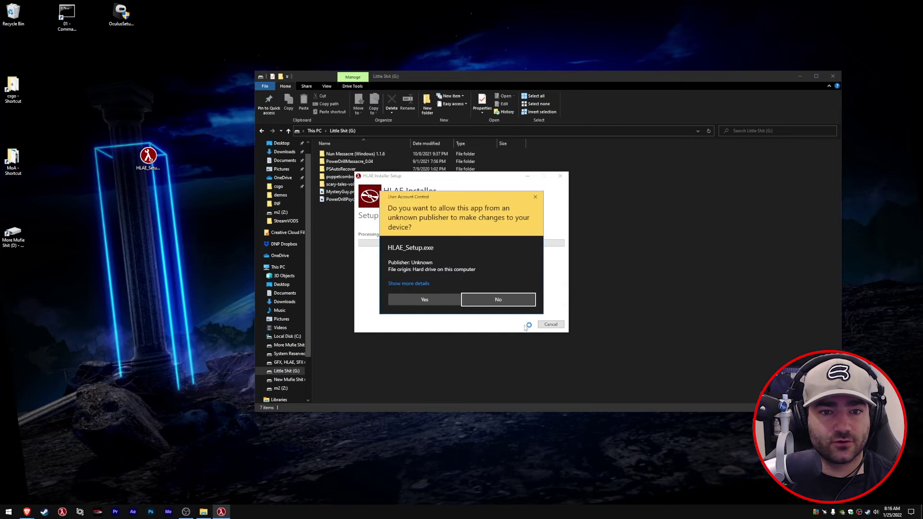
left_click(427, 298)
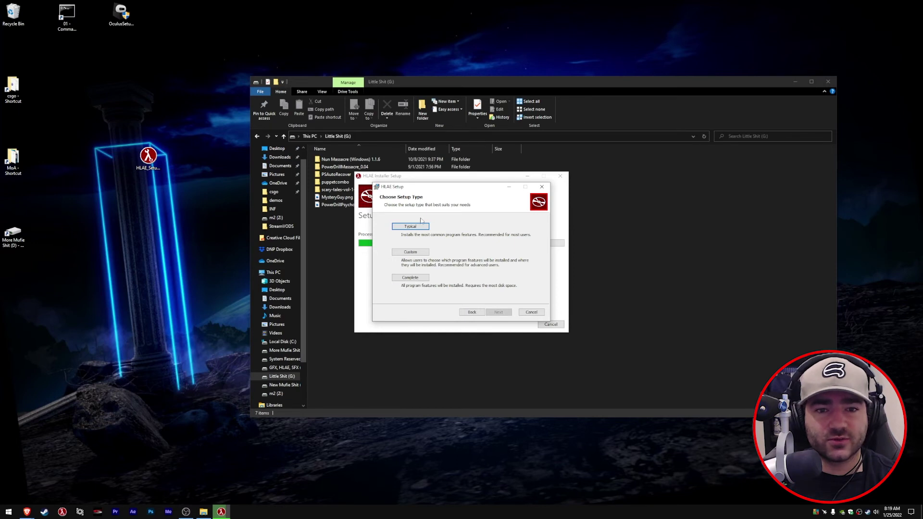
left_click(418, 227)
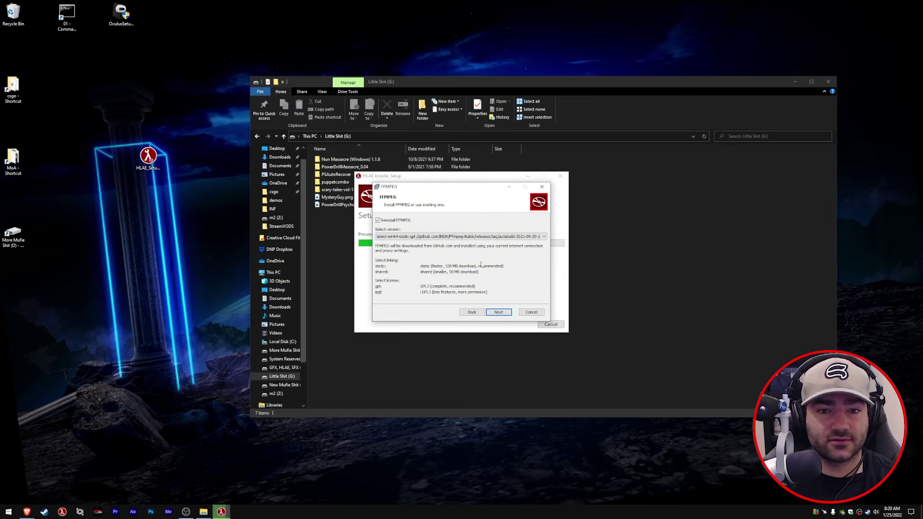
left_click(499, 313)
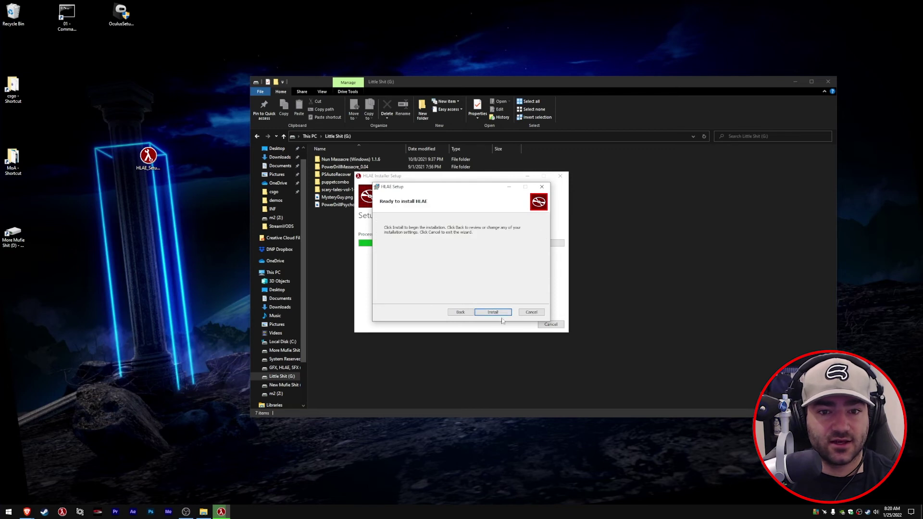
left_click(502, 313)
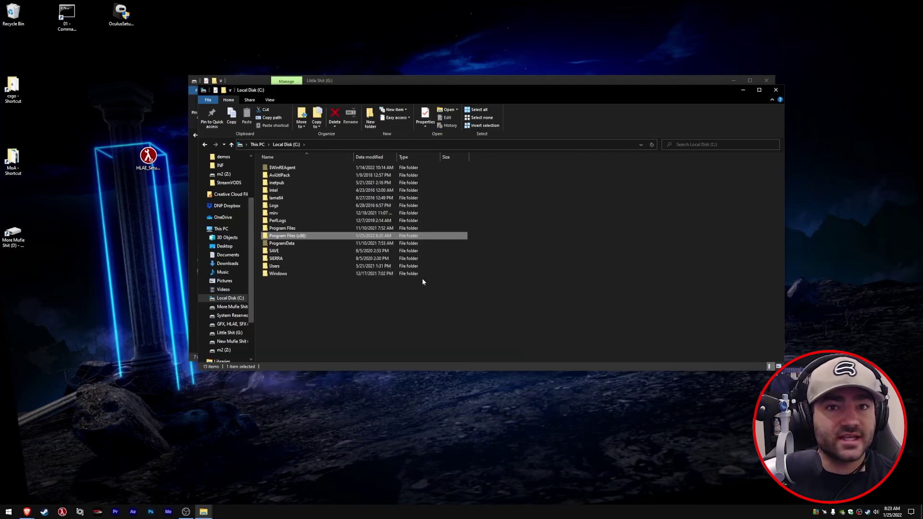
Open C:\Program Files (x86)\HLAE and scroll through its 76 installed files
double_click(300, 236)
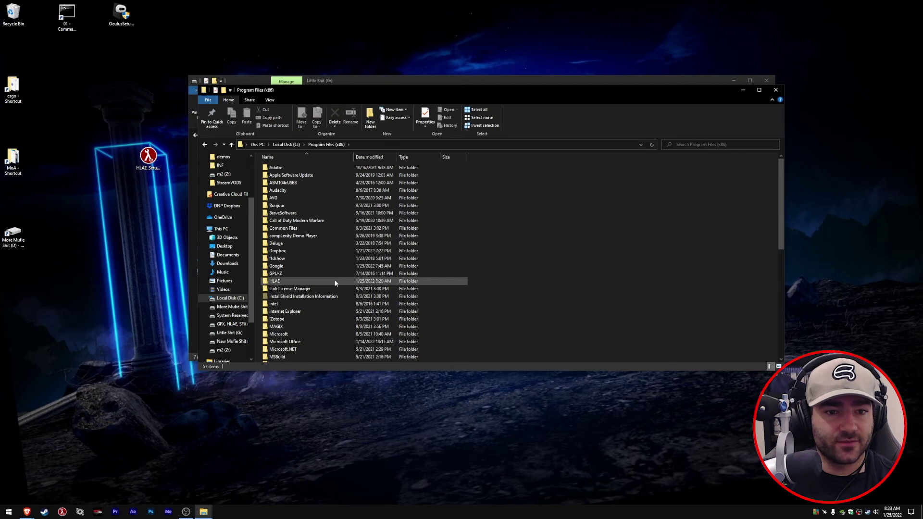
left_click(283, 283)
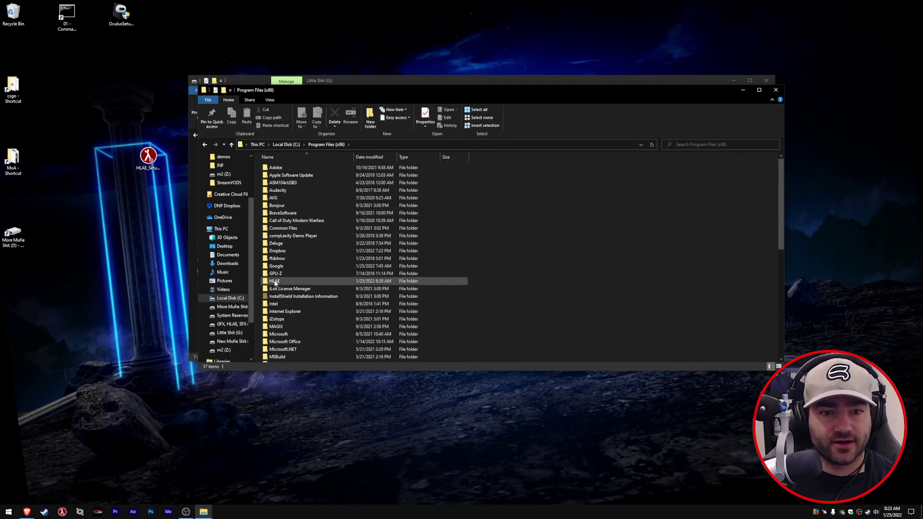
double_click(275, 283)
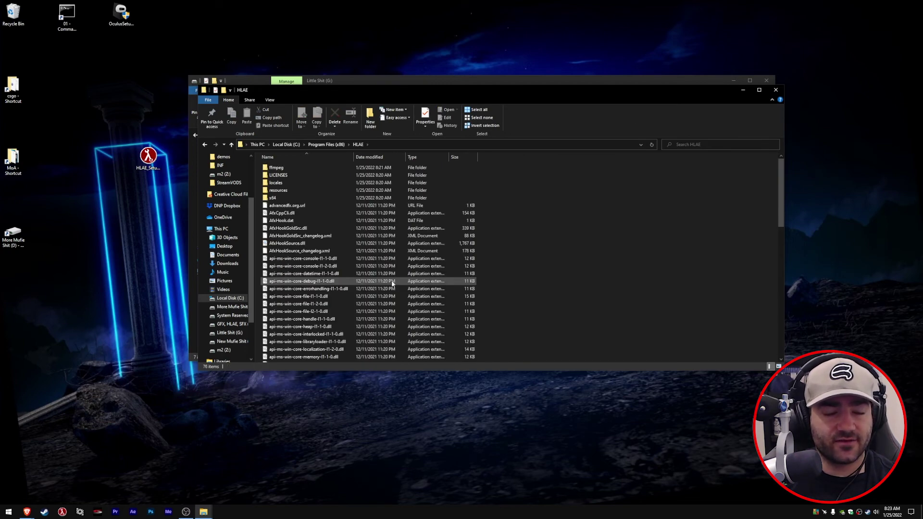
scroll(365, 261, "down", 14)
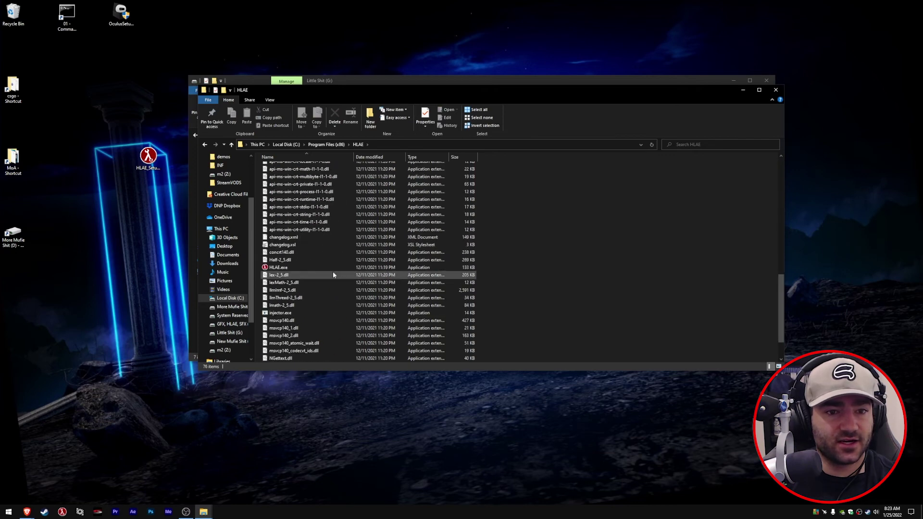
scroll(353, 268, "down", 1)
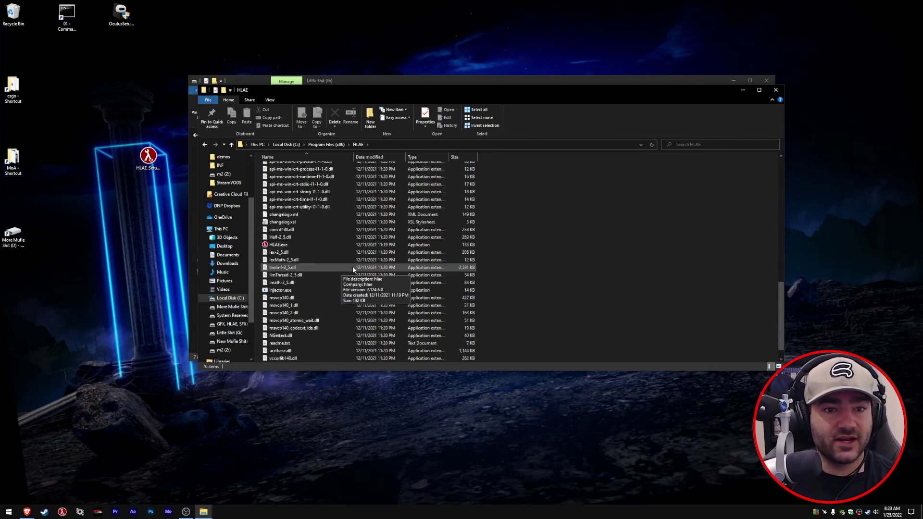
scroll(353, 268, "up", 15)
scroll(343, 248, "down", 2)
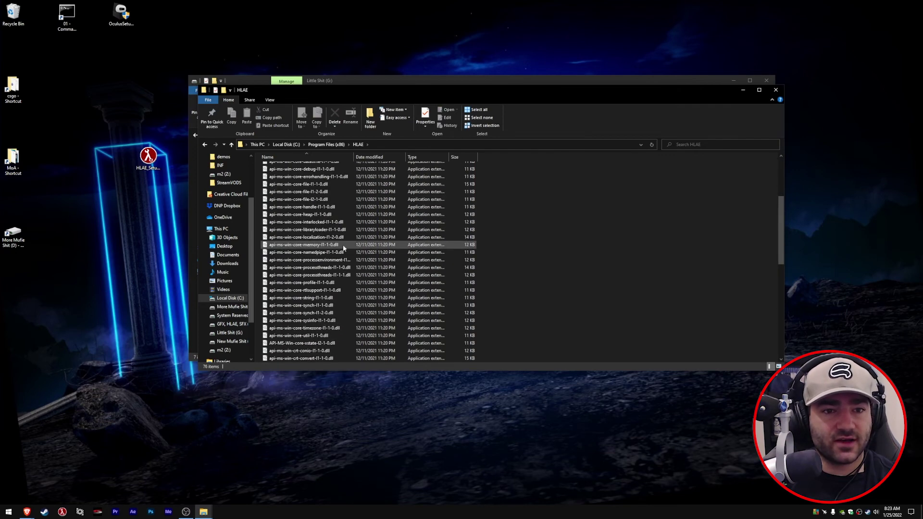
scroll(357, 240, "down", 9)
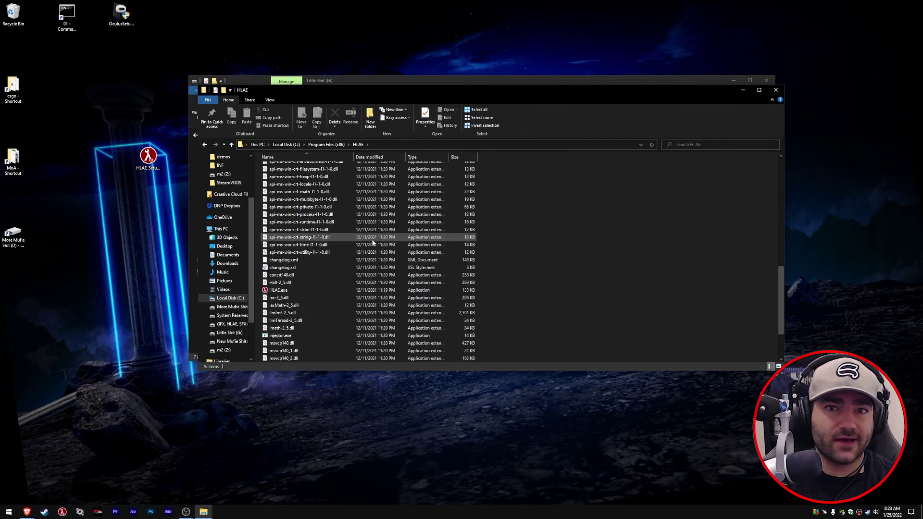
left_click(305, 290)
left_click(305, 291)
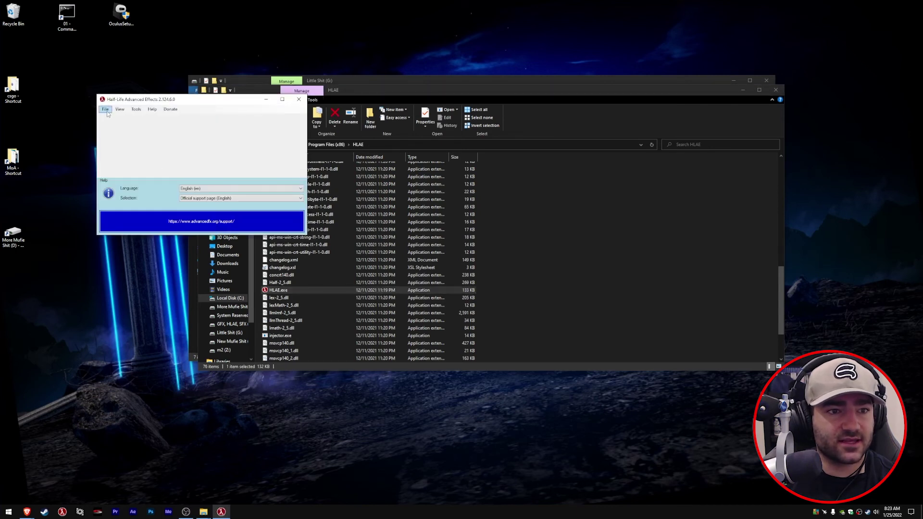
left_click(107, 112)
left_click(124, 118)
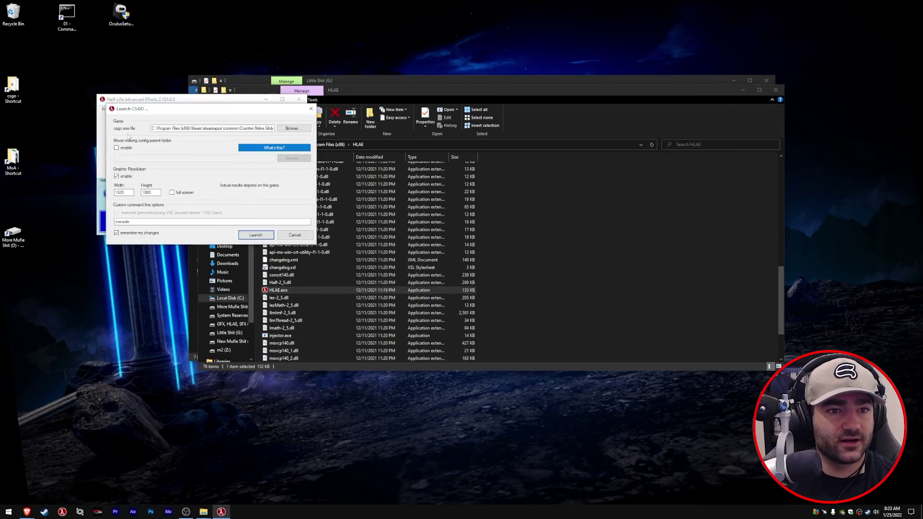
left_click(294, 234)
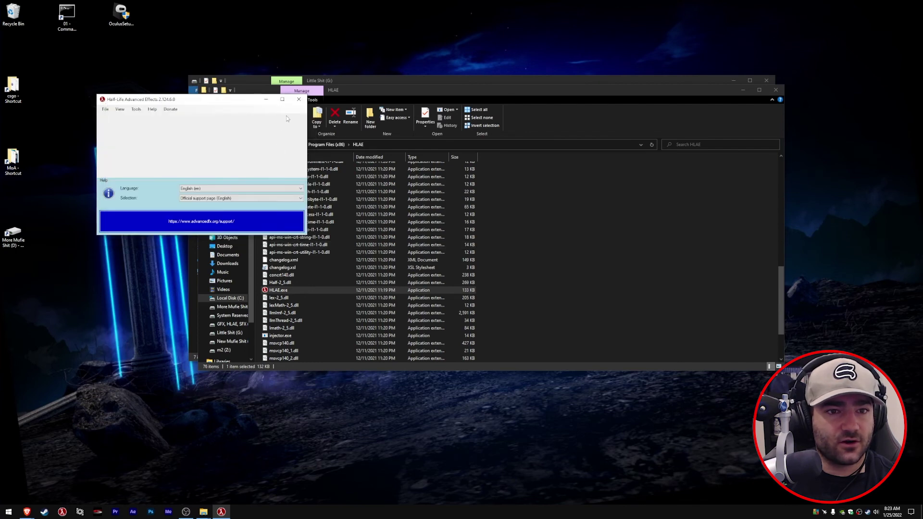
left_click(299, 99)
scroll(391, 268, "up", 9)
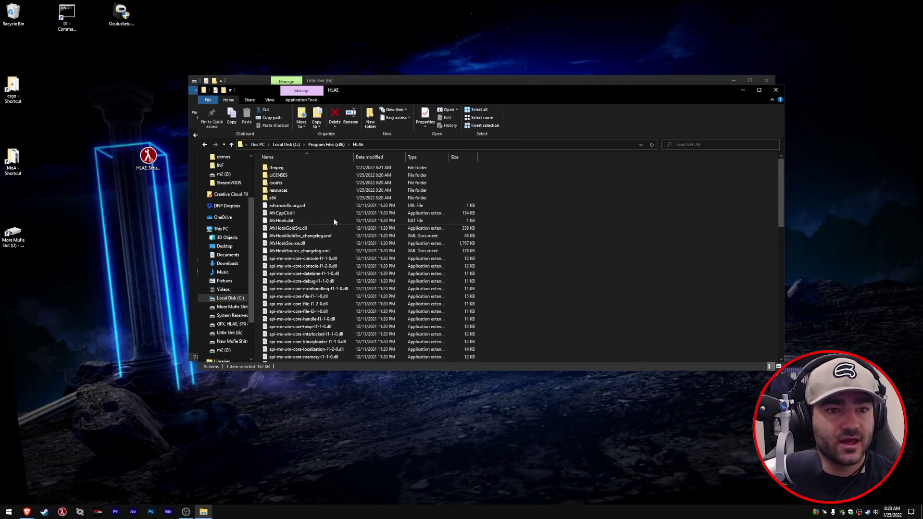
Open HLAE's ffmpeg\bin folder showing ffmpeg.exe, ffplay.exe and ffprobe.exe, and move the window aside
double_click(297, 168)
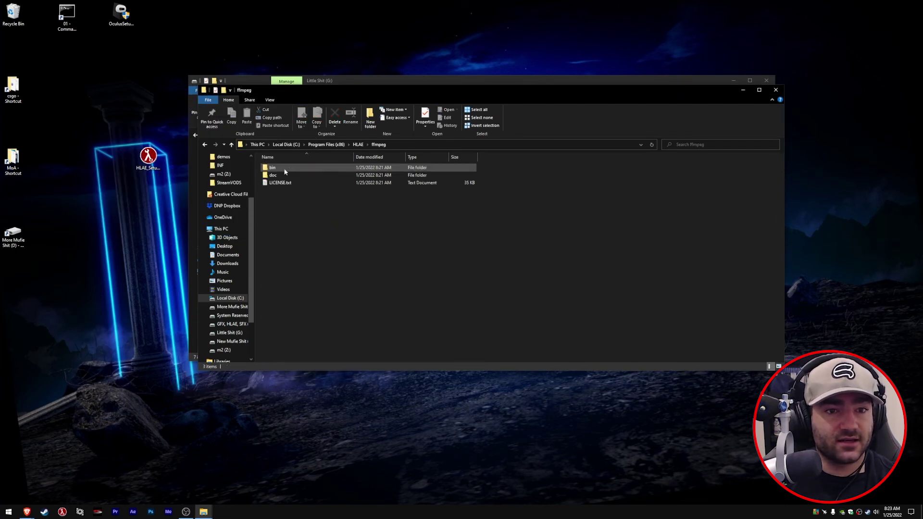
double_click(284, 169)
left_click(283, 168)
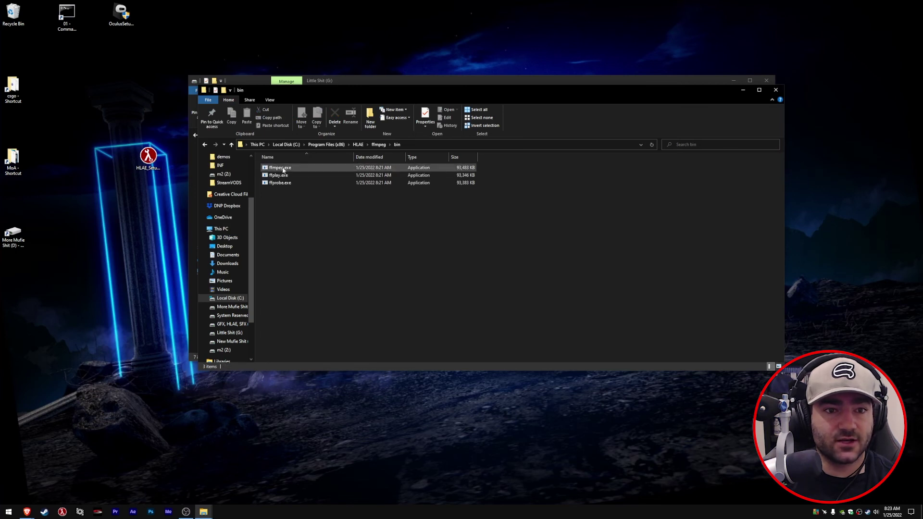
left_click(404, 239)
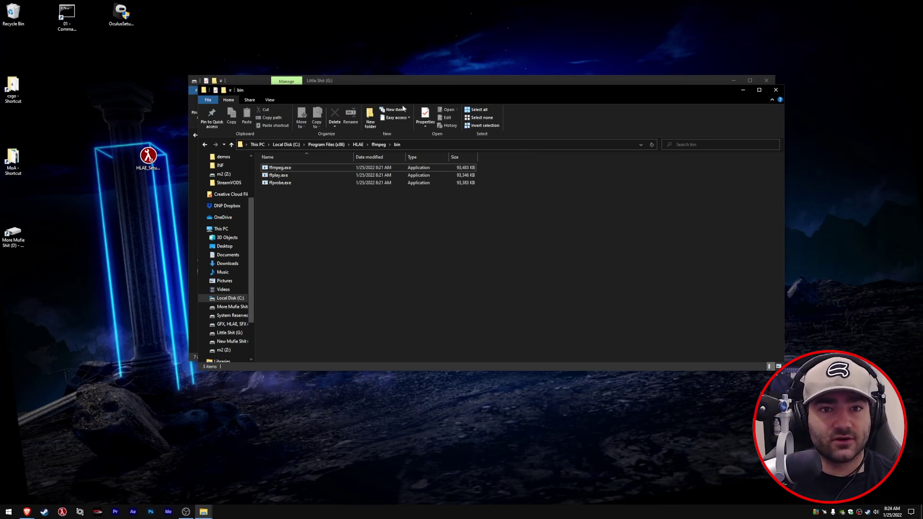
left_click_drag(417, 92, 456, 135)
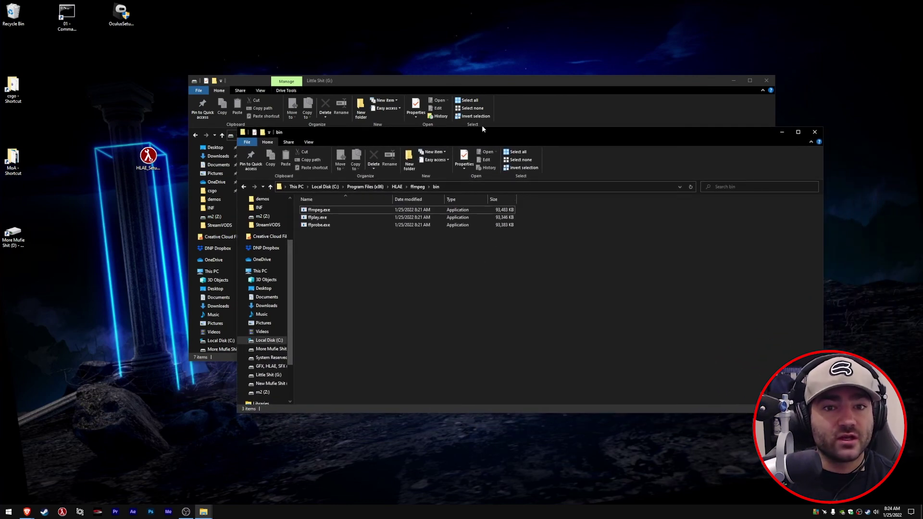
left_click_drag(477, 133, 503, 117)
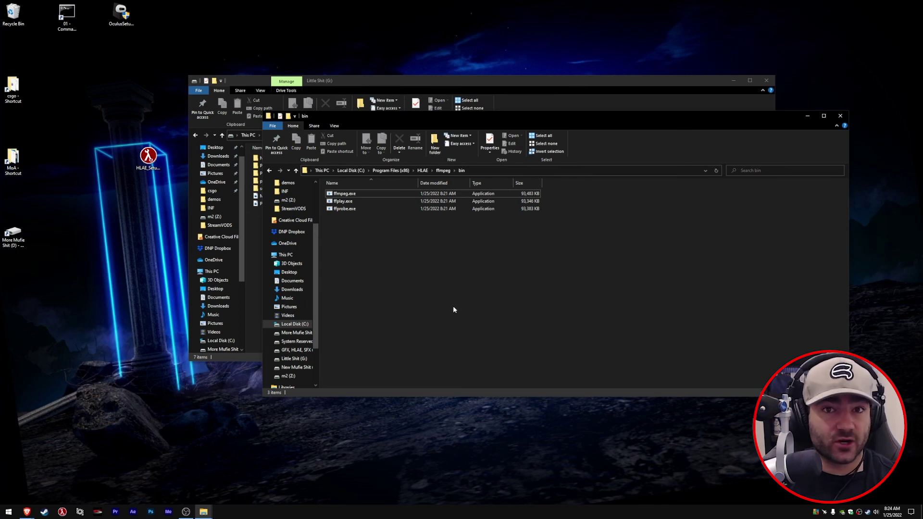
Switch with Alt+Tab to the browser's Imgur image of the Characters panel
key("alt+Tab")
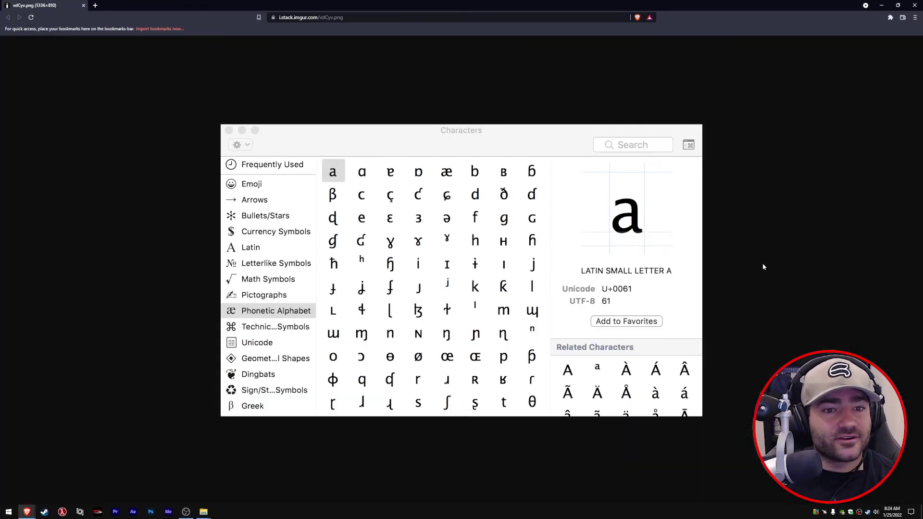